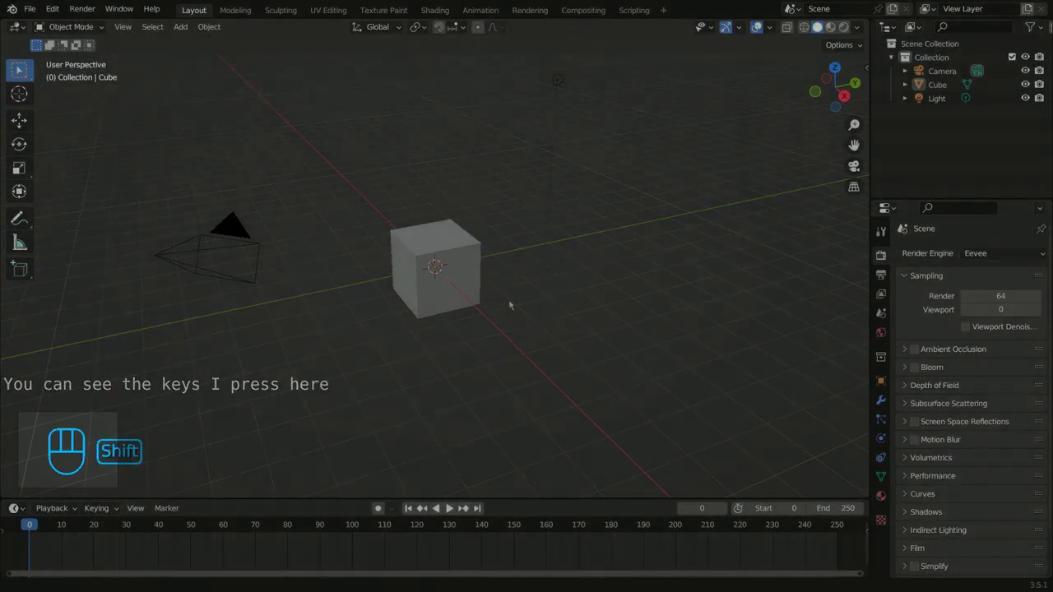
Delete the default camera, cube and light from the scene.
shift+middle_drag(510, 305, 552, 362)
middle_drag(553, 362, 566, 357)
scroll(566, 357, up, 2)
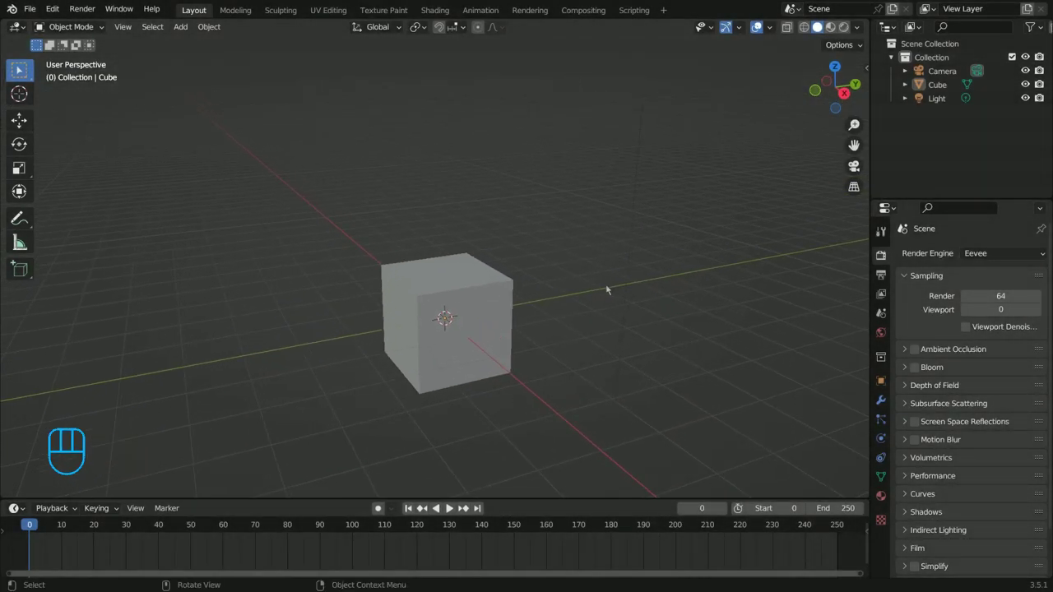
scroll(606, 289, down, 3)
middle_drag(607, 289, 611, 289)
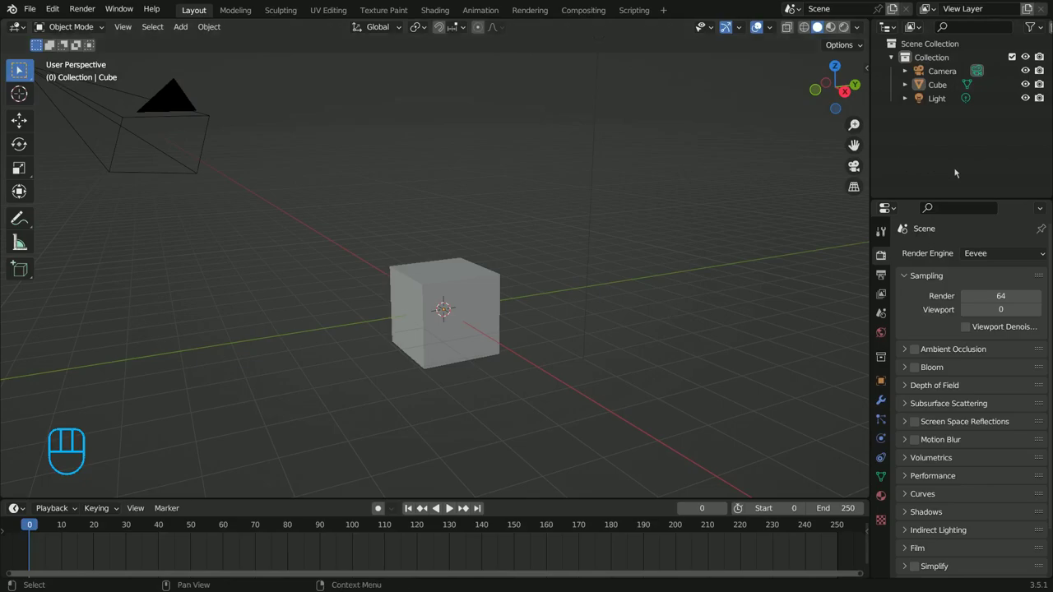
key(a)
key(x)
Add a cylinder mesh and rotate it by -90 degrees in the right orthographic view so it lies along Y.
key(shift+a)
mouse_move(622, 276)
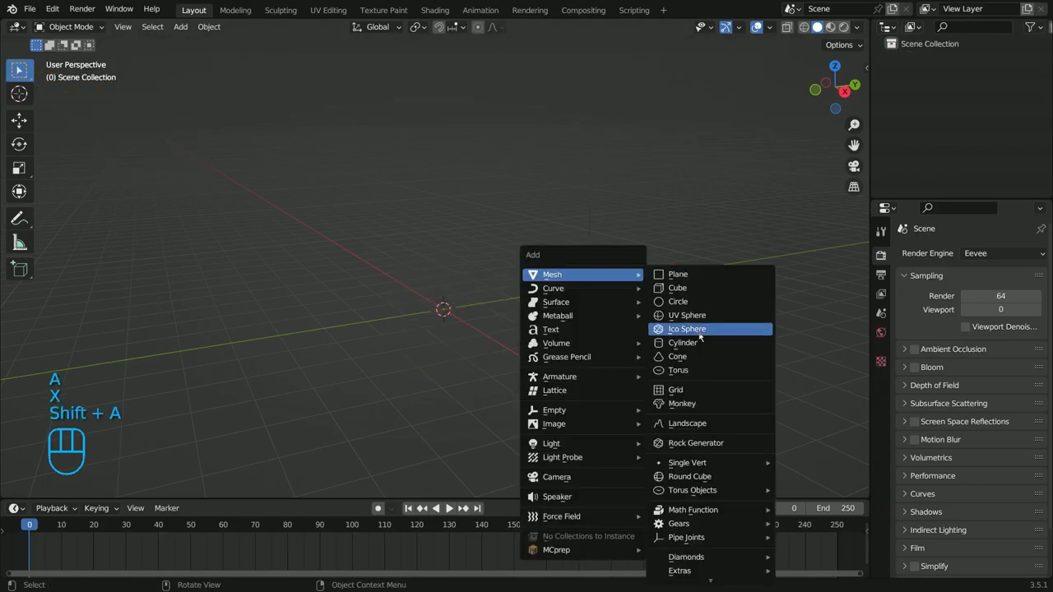
click(695, 342)
key(KP_3)
scroll(480, 317, up, 3)
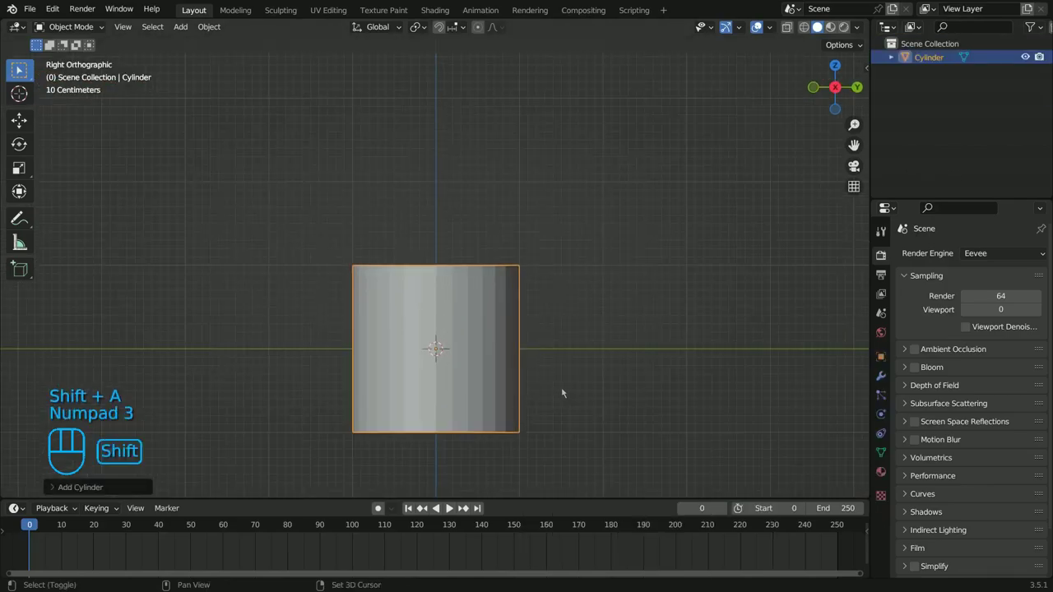
shift+middle_drag(601, 481, 601, 425)
key(r)
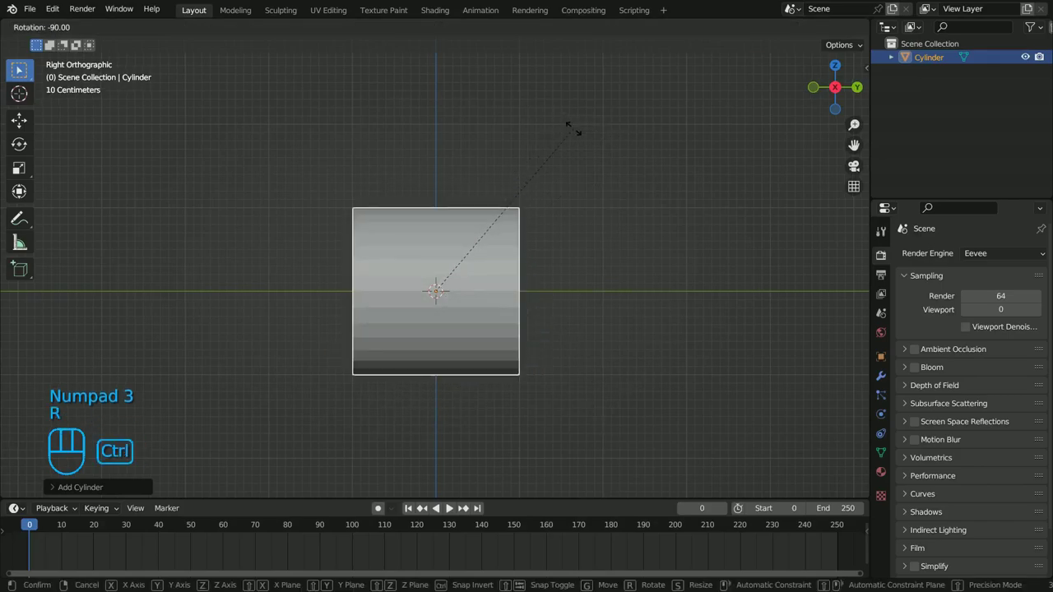
ctrl+click(576, 122)
Move the cylinder's whole mesh in the negative Y direction in Edit Mode until its end sits on the origin.
shift+middle_drag(590, 341, 645, 330)
key(Tab)
key(g)
key(y)
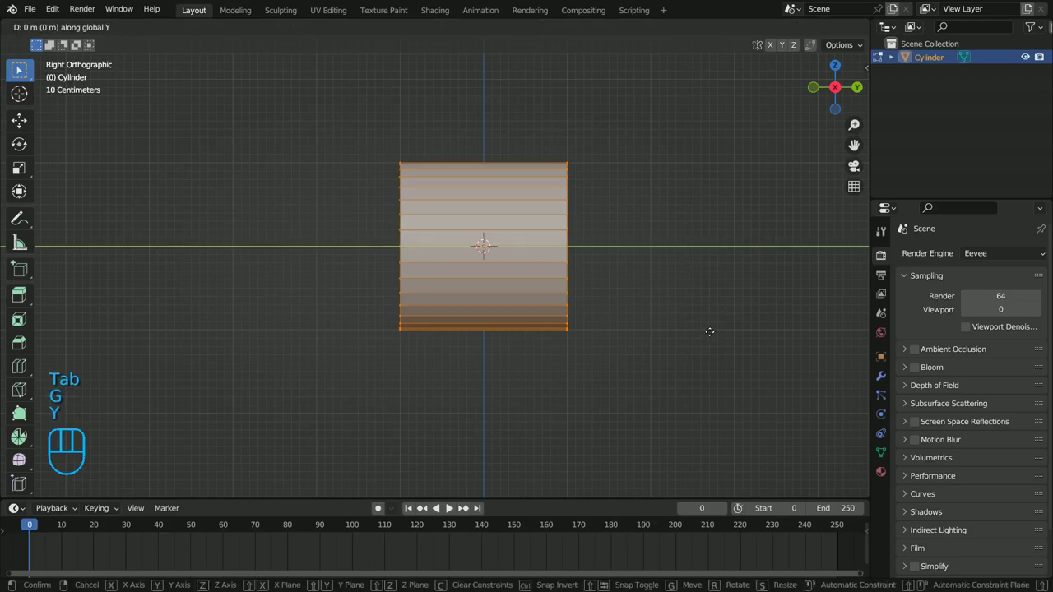
ctrl+click(630, 313)
Delete the circular cap faces at the ends of the cylinder, leaving an open tube.
middle_drag(359, 253, 370, 321)
key(3)
scroll(515, 312, up, 4)
click(527, 314)
scroll(658, 305, down, 3)
click(659, 304)
key(x)
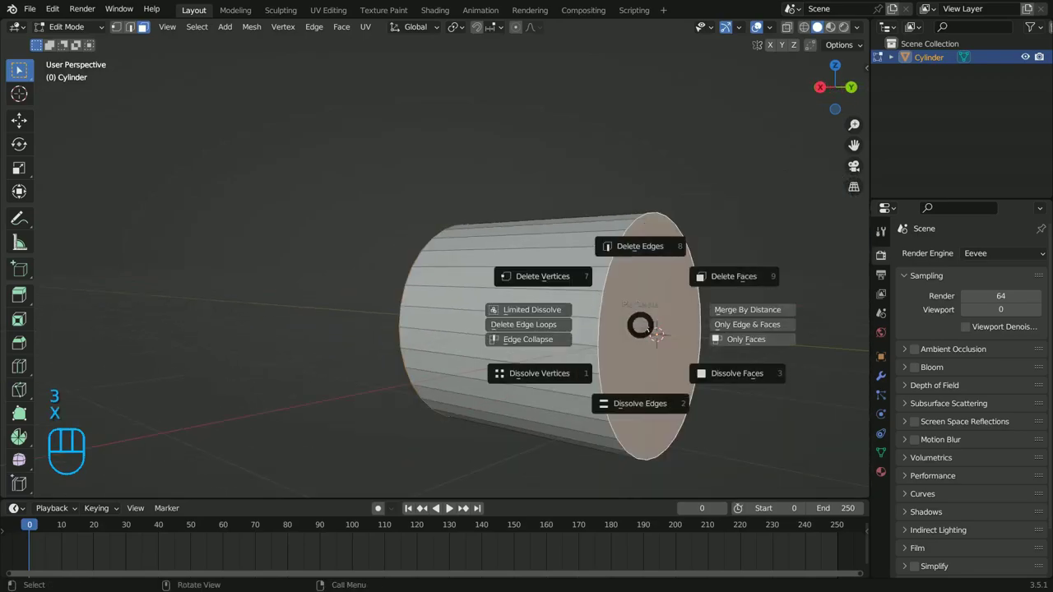
click(659, 290)
With X-ray on, select the vertices at the tube's far end and move them along negative Y to make a very long tube.
key(KP_3)
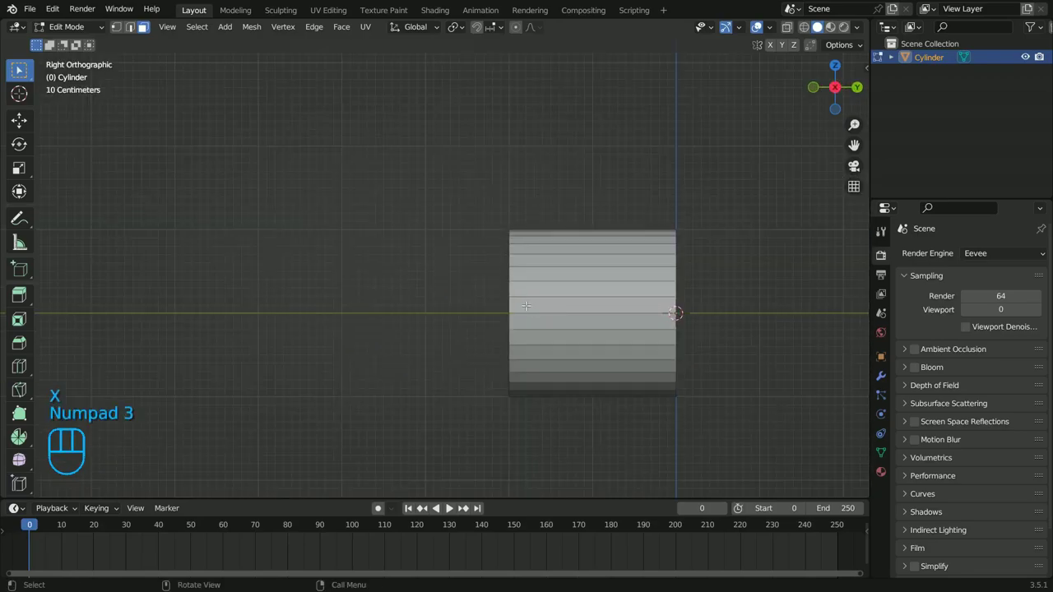
key(Tab)
shift+middle_drag(542, 302, 542, 282)
key(Tab)
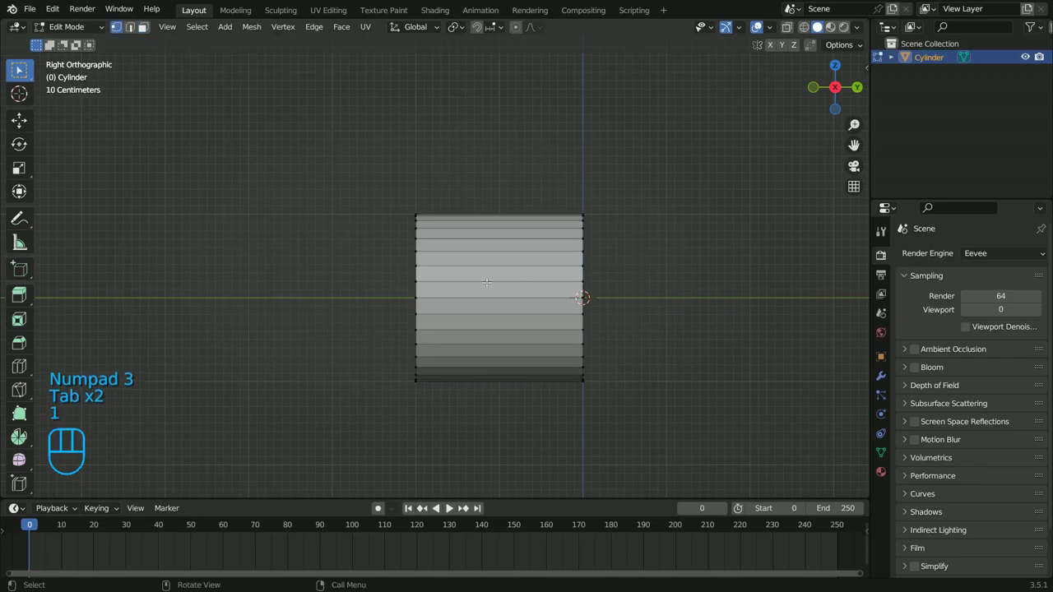
key(alt+z)
drag(387, 170, 435, 433)
middle_drag(402, 270, 587, 301)
scroll(462, 286, down, 2)
key(KP_3)
scroll(494, 287, up, 3)
scroll(536, 268, down, 4)
drag(506, 391, 518, 437)
scroll(590, 274, down, 3)
shift+middle_drag(534, 275, 735, 305)
scroll(736, 312, down, 1)
scroll(736, 312, down, 3)
key(g)
key(y)
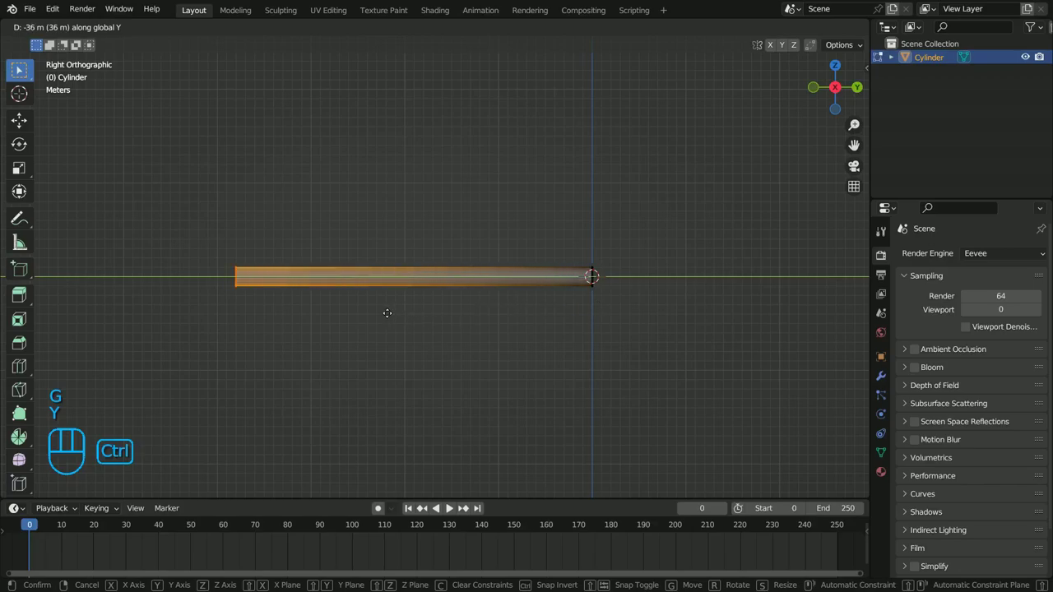
click(283, 314)
Select the whole tube and scale it thinner across its cross-section while keeping its length.
shift+middle_drag(235, 326, 610, 362)
key(a)
key(a)
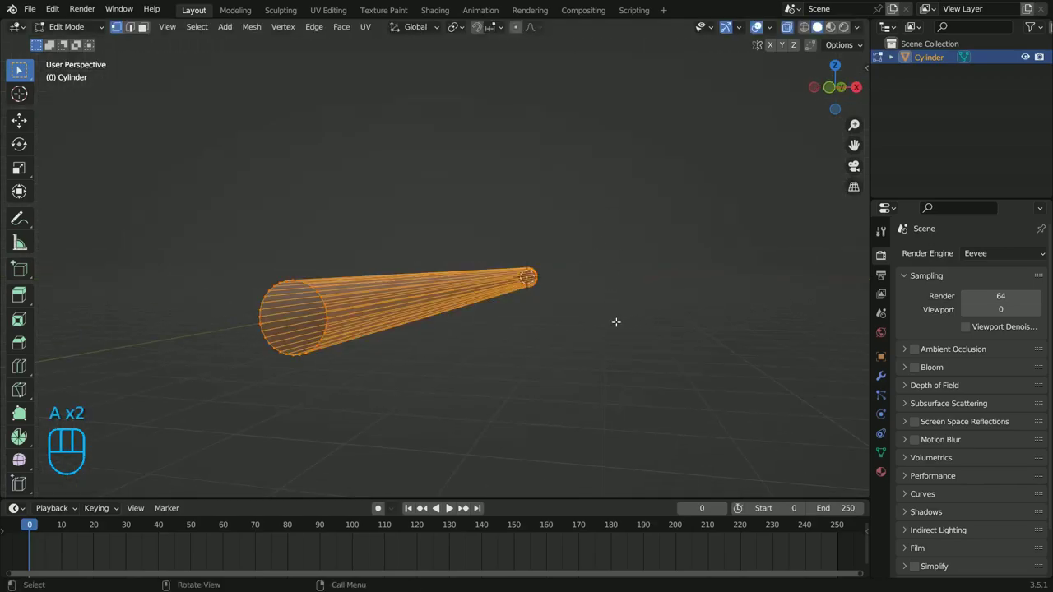
middle_drag(616, 321, 723, 286)
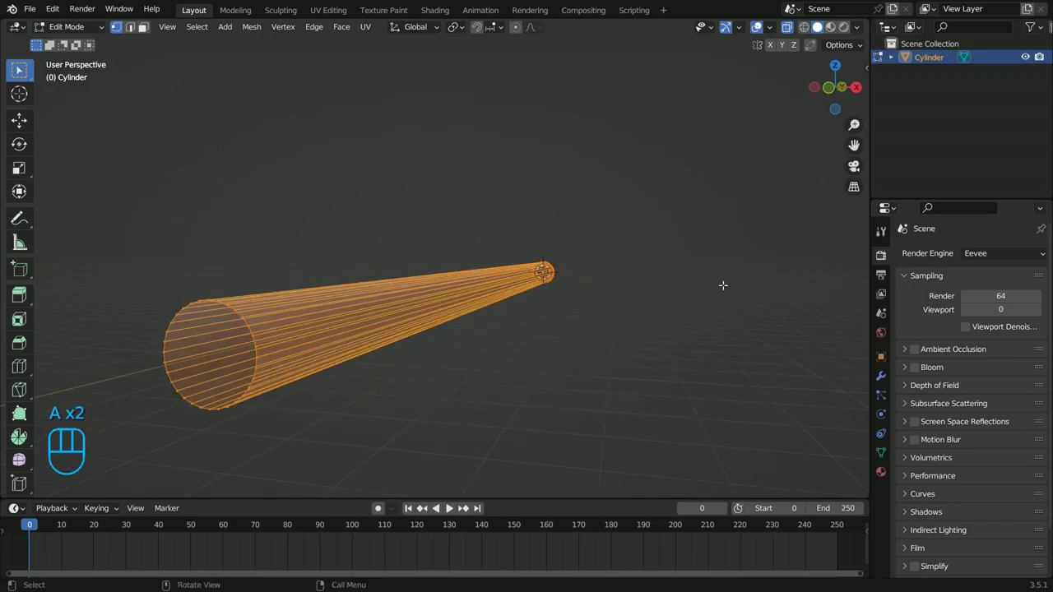
key(s)
key(shift+z)
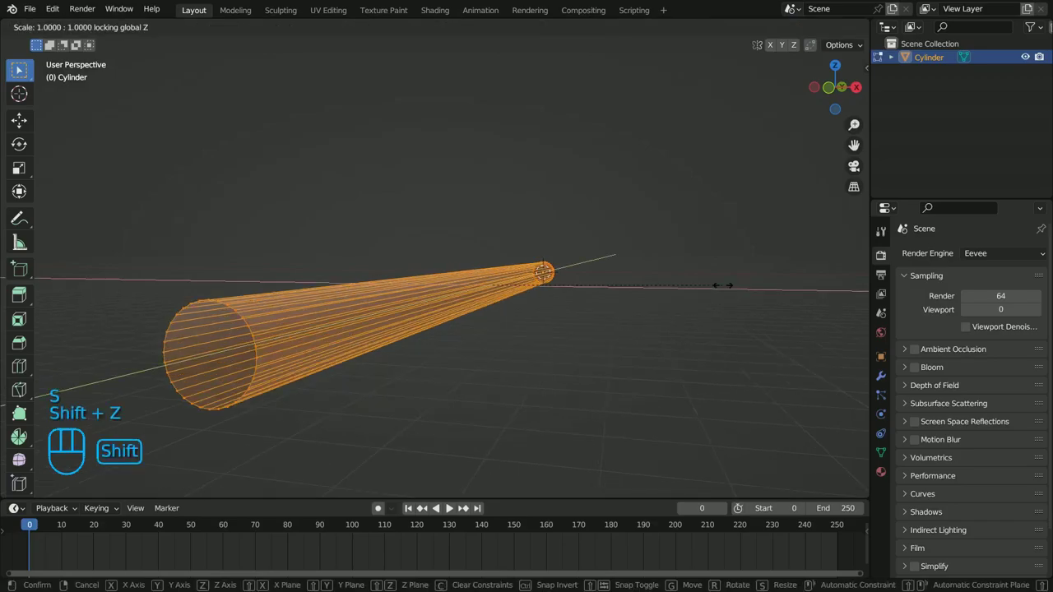
click(546, 301)
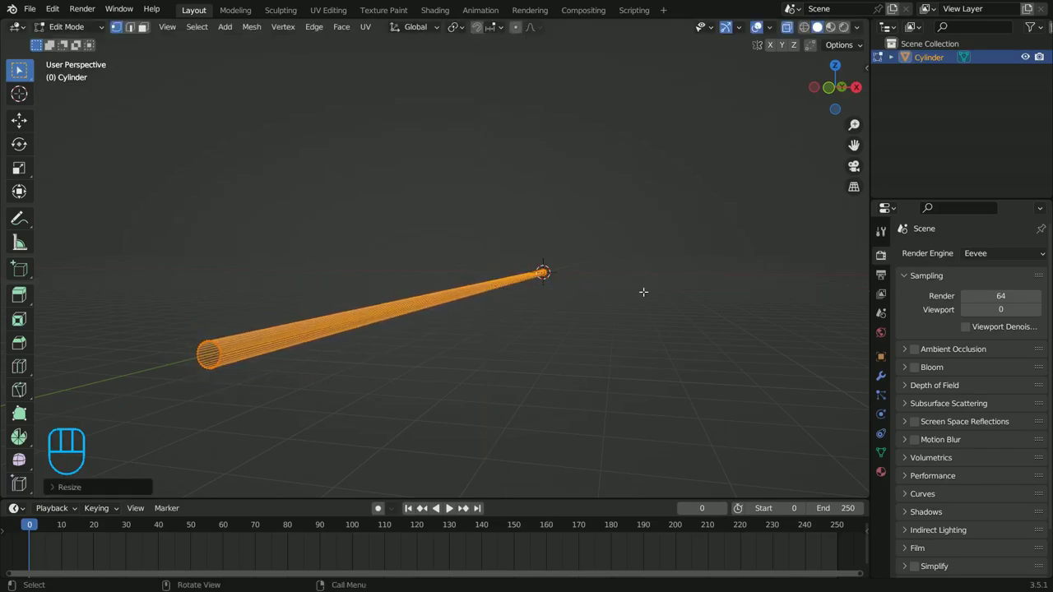
Taper the tube by scaling down the ring of vertices at the origin end.
middle_drag(644, 291, 516, 294)
scroll(593, 289, down, 3)
shift+middle_drag(689, 282, 574, 315)
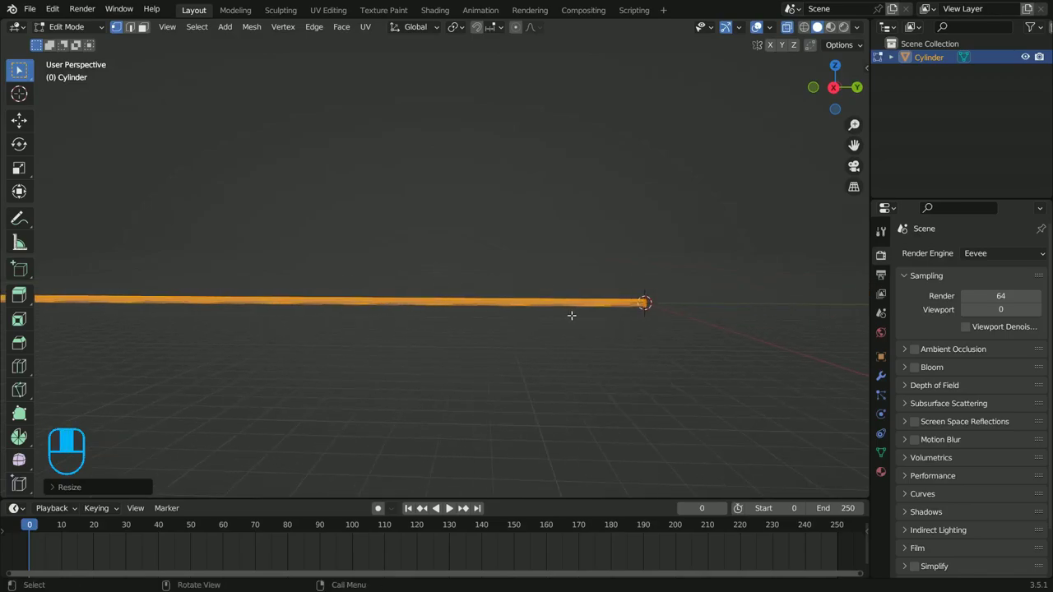
key(KP_3)
drag(620, 252, 712, 411)
shift+middle_drag(689, 299, 581, 265)
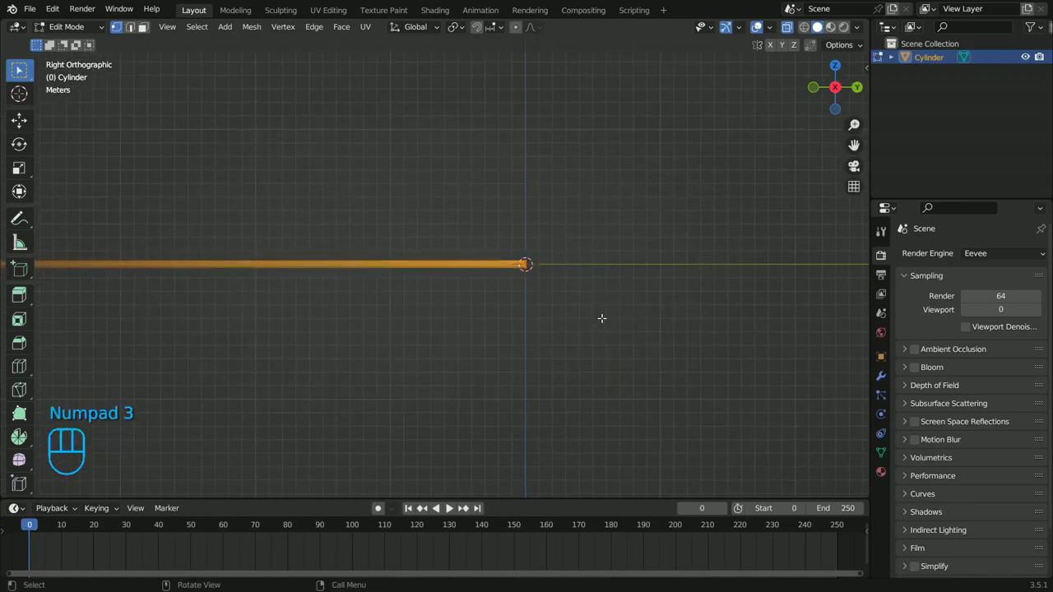
key(s)
right_click(658, 416)
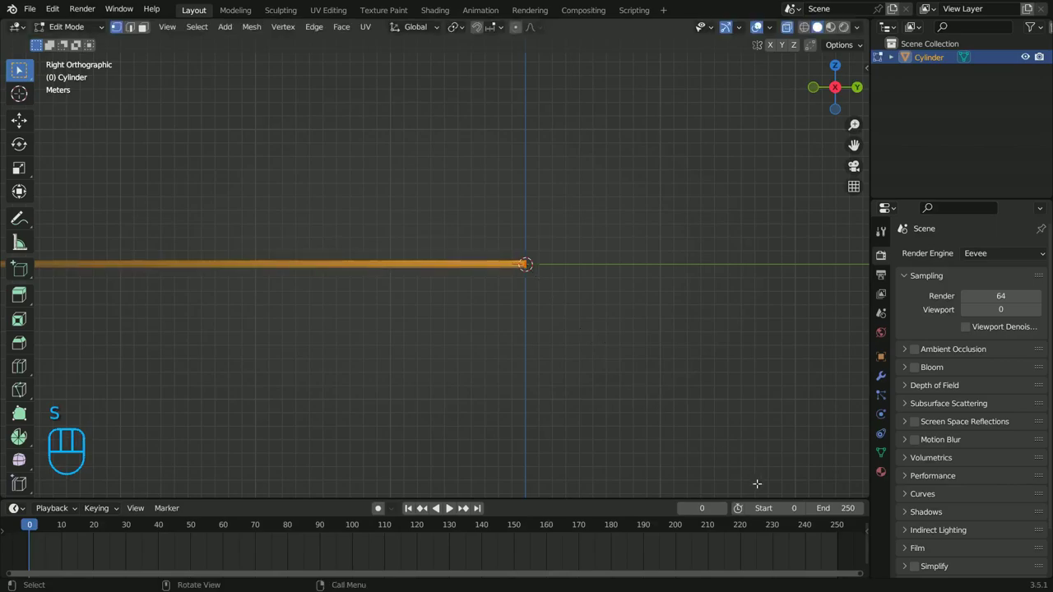
key(s)
click(664, 409)
Scale up the ring of vertices at the tube's far end and return to Object Mode.
shift+middle_drag(294, 301, 591, 349)
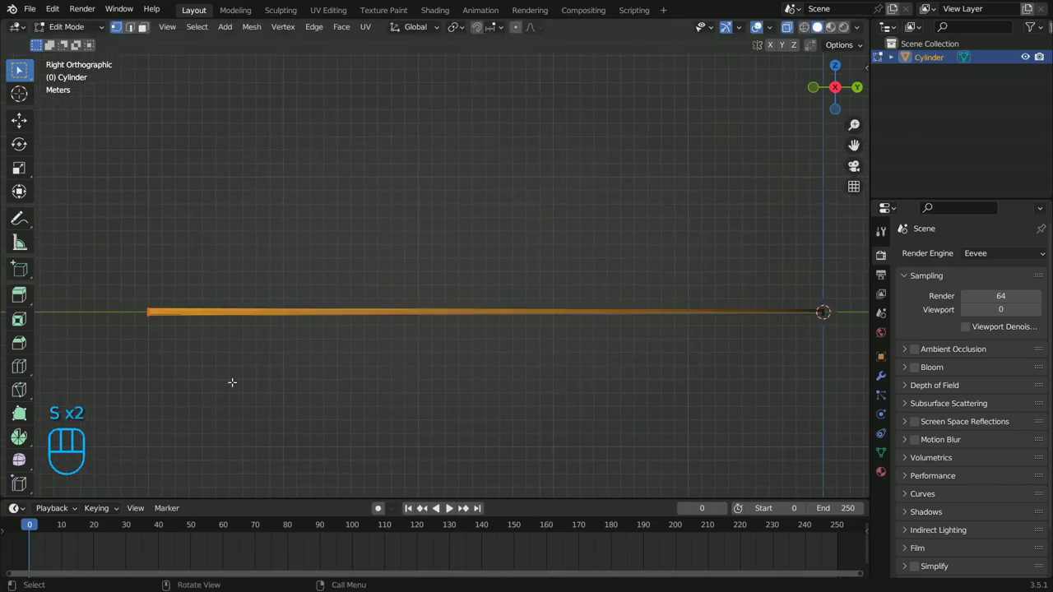
shift+middle_drag(230, 381, 411, 376)
key(s)
key(Tab)
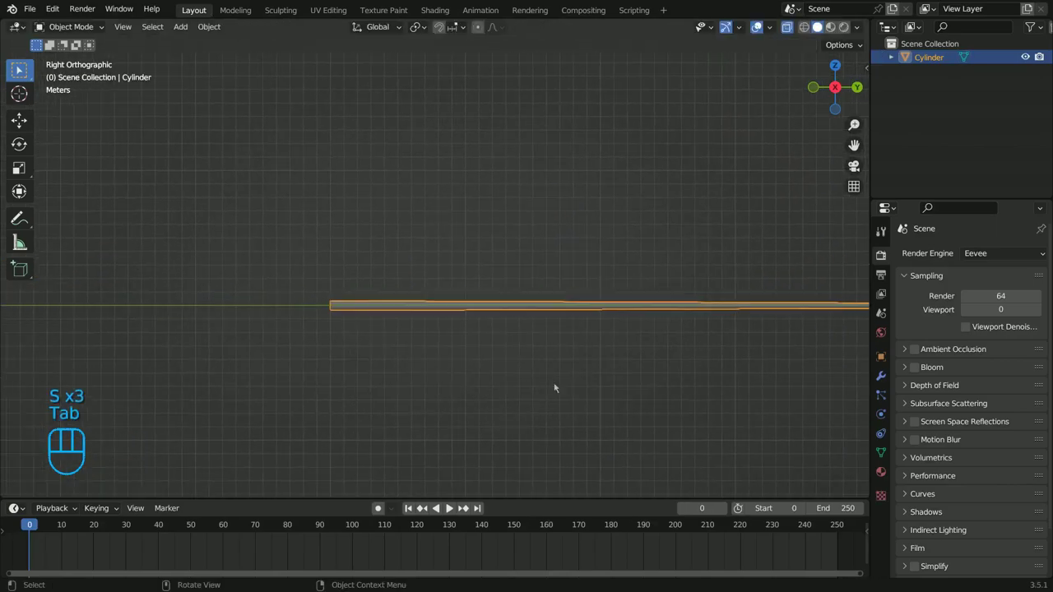
Turn off X-ray and apply smooth shading to the tapered tube.
key(alt+z)
middle_drag(552, 386, 595, 312)
scroll(540, 339, up, 3)
right_click(599, 314)
click(600, 310)
scroll(601, 316, down, 6)
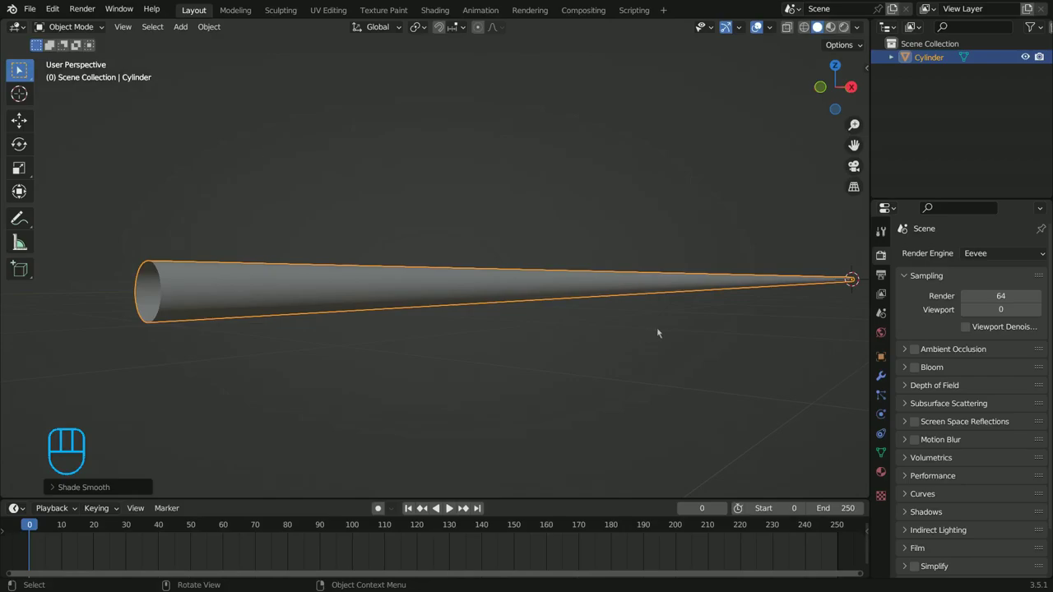
Split the 3D viewport horizontally and change the lower area to the Shader Editor.
middle_drag(658, 333, 158, 408)
click(586, 345)
scroll(585, 346, down, 4)
click(522, 288)
drag(4, 497, 16, 288)
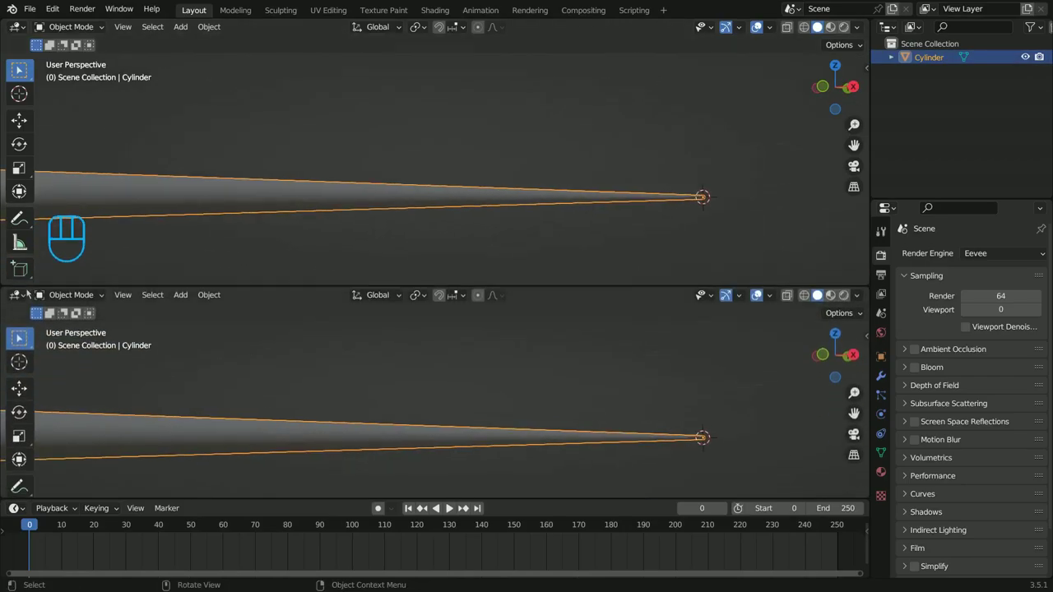
click(16, 294)
click(57, 422)
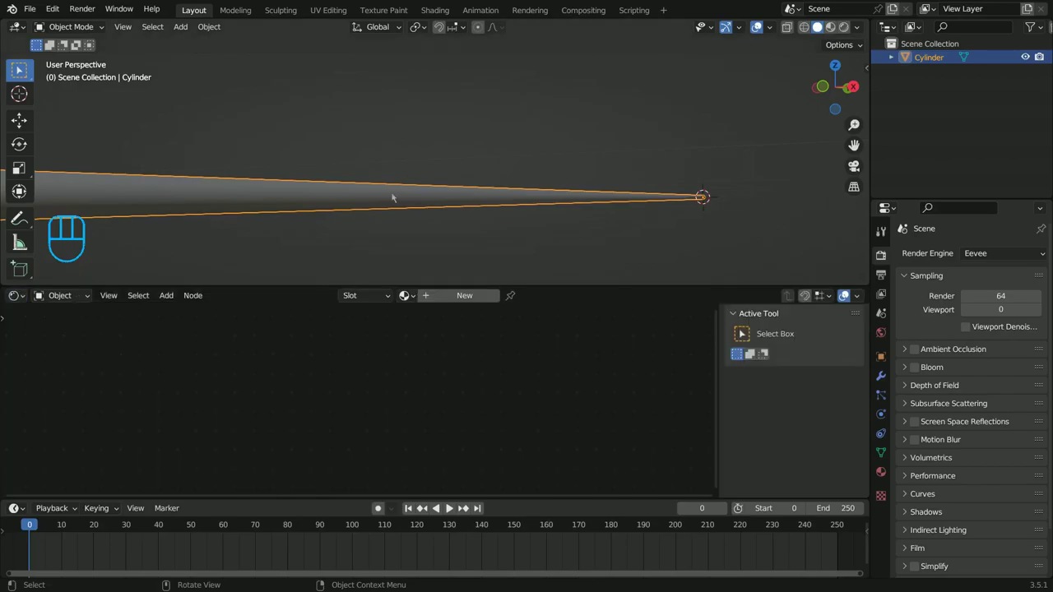
Show the tube in Material Preview shading with Bloom enabled and viewport overlays hidden.
shift+middle_drag(393, 197, 685, 252)
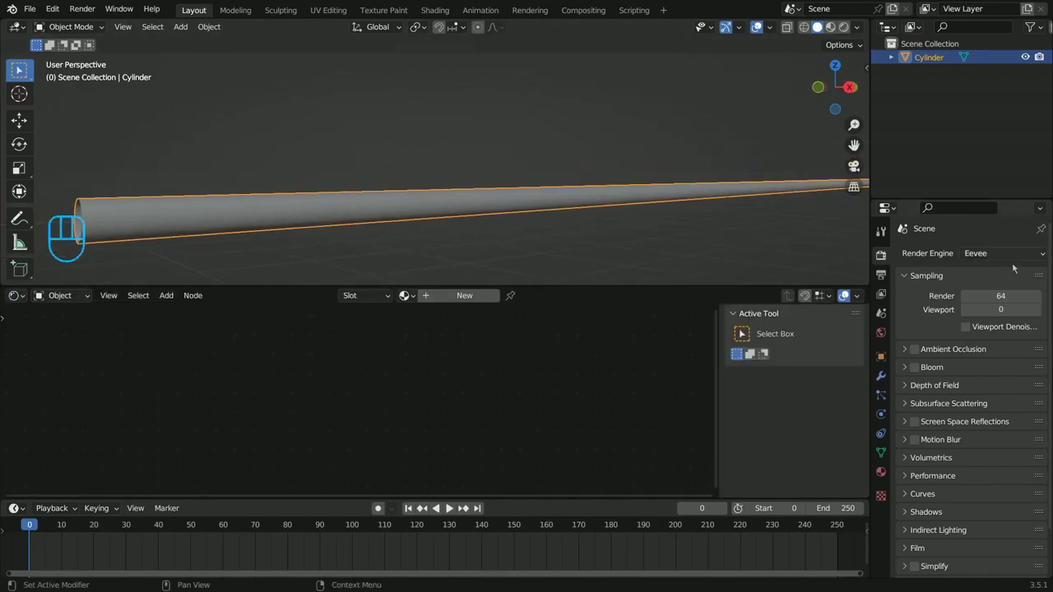
click(830, 27)
scroll(511, 201, up, 5)
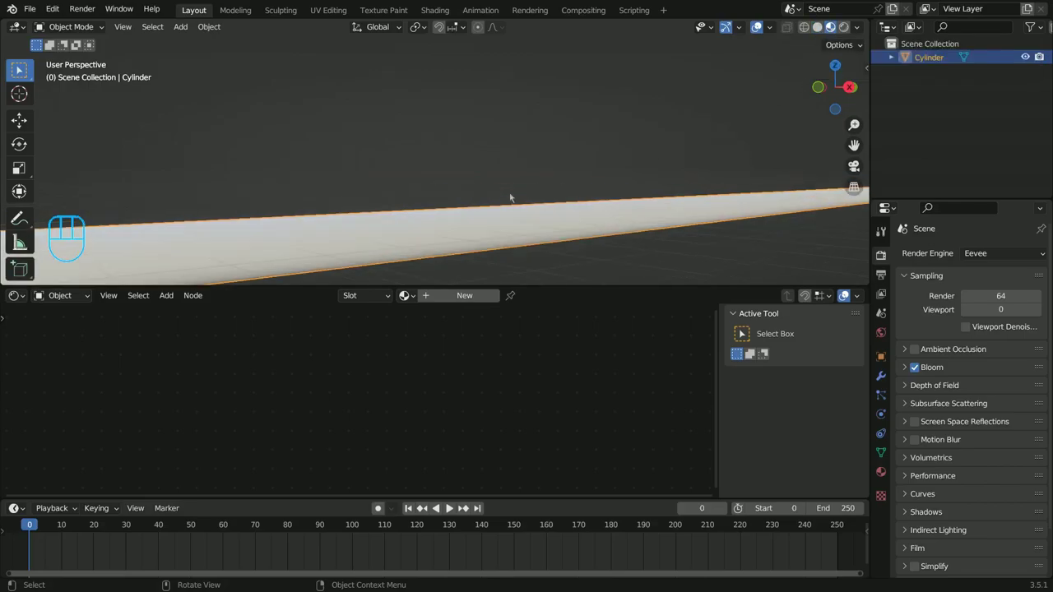
shift+middle_drag(635, 187, 609, 123)
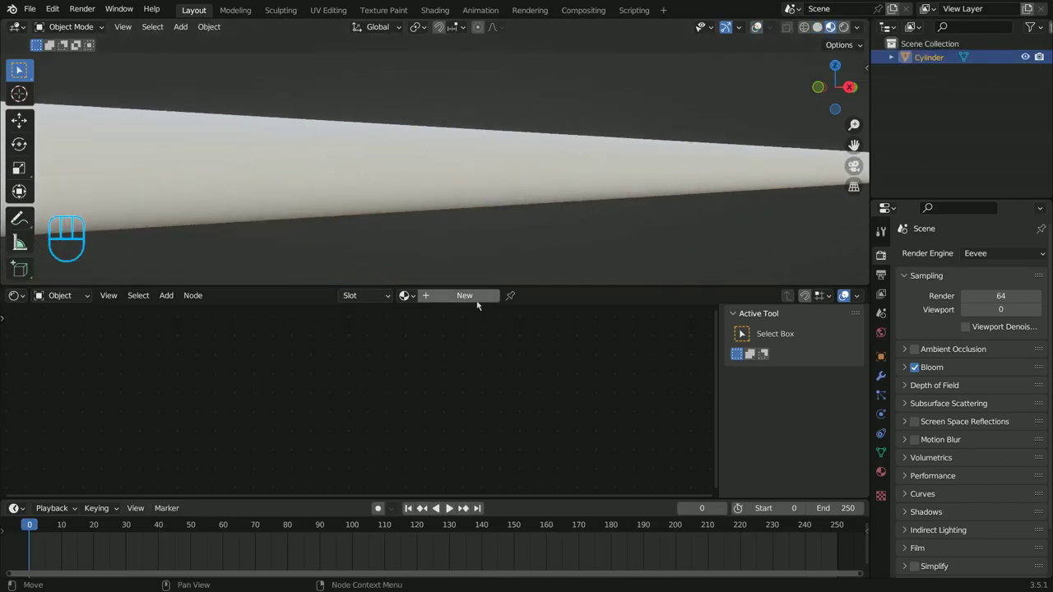
Create a new material on the cylinder and delete its Principled BSDF node.
click(473, 295)
scroll(536, 427, up, 3)
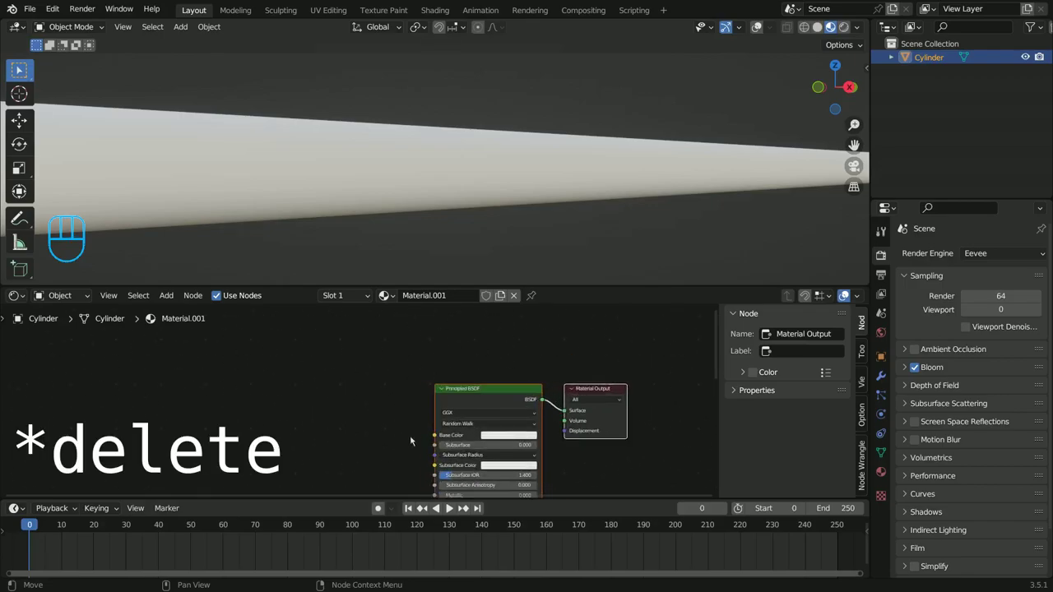
click(516, 399)
key(x)
Add an Emission node and connect its output to the Surface input of the Material Output.
key(space)
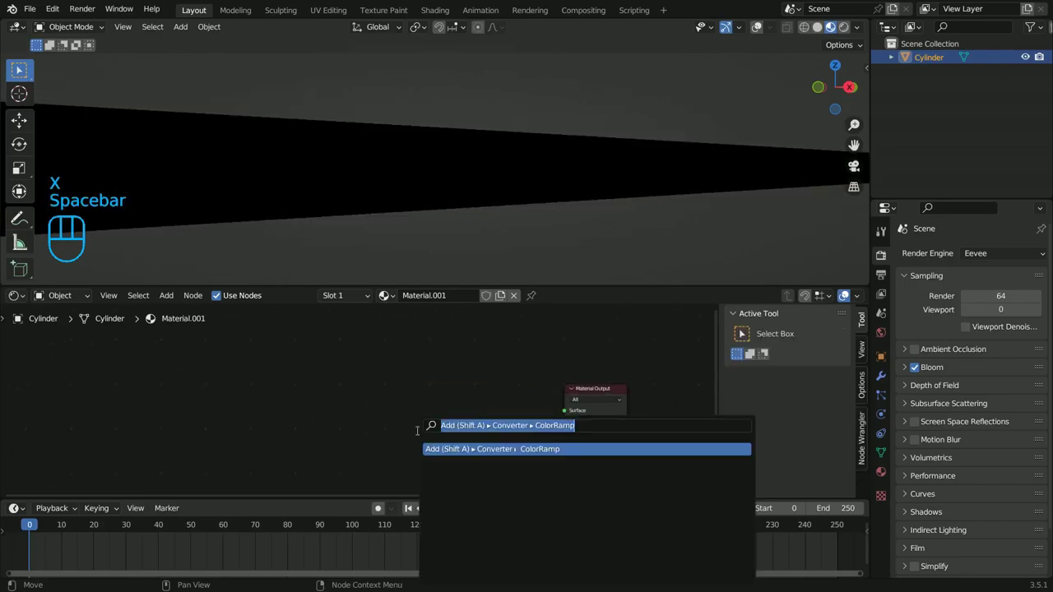
text(emis)
click(493, 461)
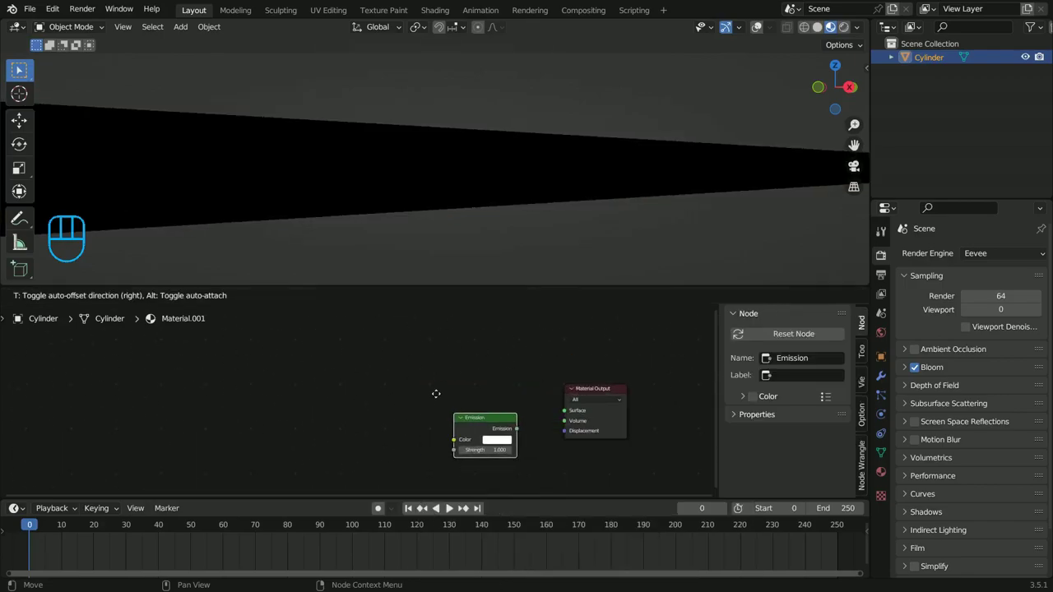
click(466, 401)
drag(460, 389, 564, 410)
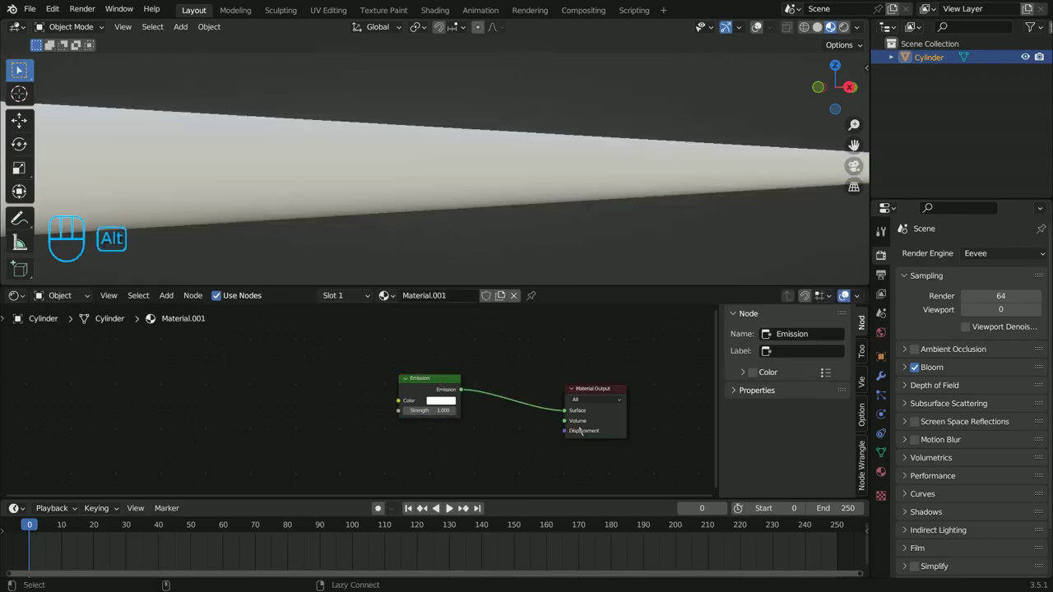
Set the Emission node's color to blue, hex 0091FF, and its strength to 100.
click(443, 403)
drag(473, 305, 481, 275)
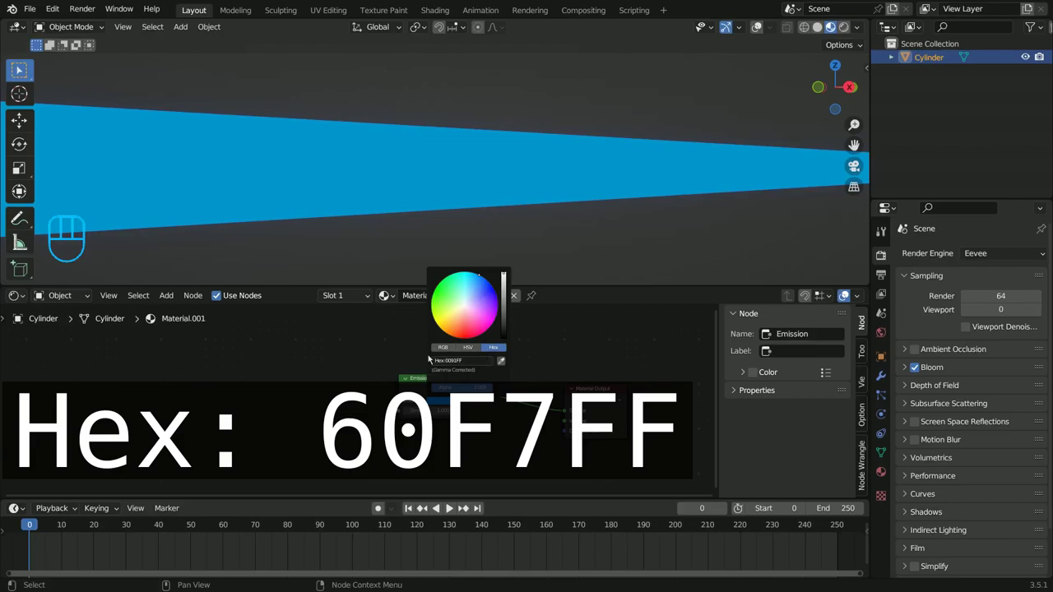
click(425, 409)
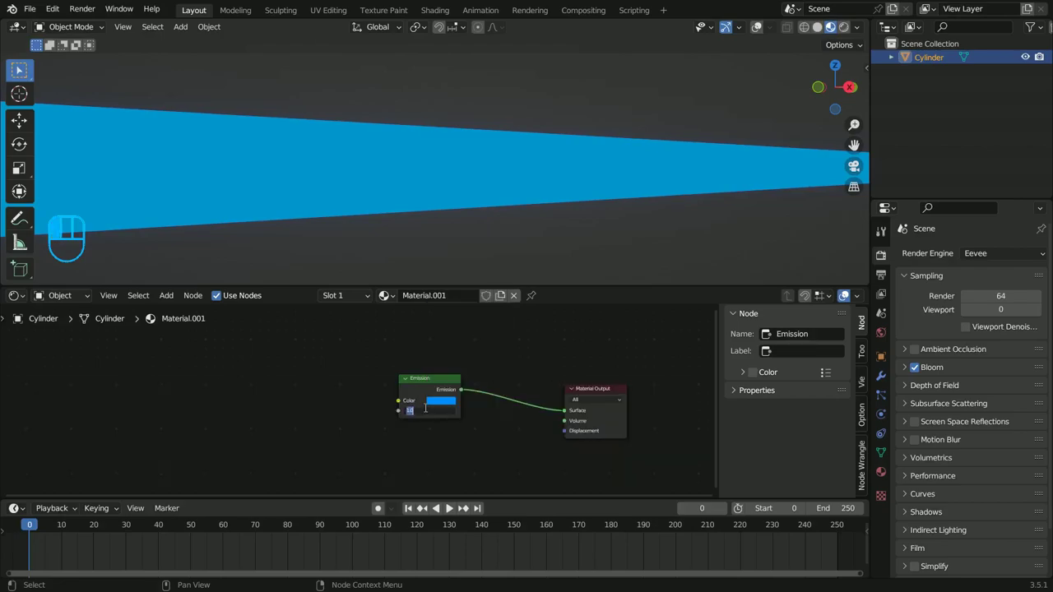
key(Return)
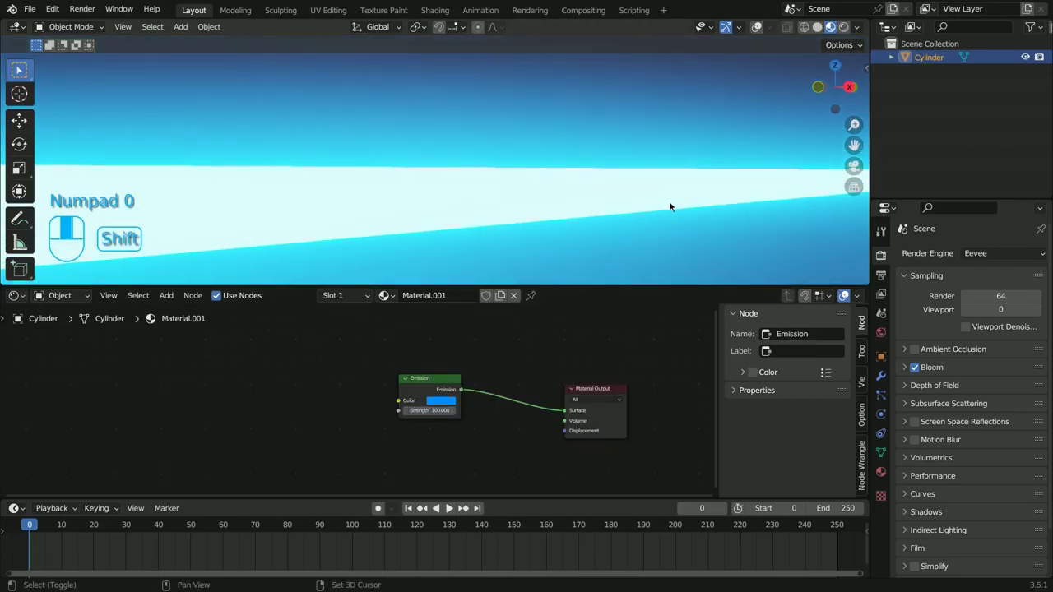
ctrl+middle_drag(663, 199, 655, 185)
Move the Emission node level with the Material Output node and hide the Shader Editor's sidebar.
drag(428, 390, 443, 414)
click(491, 402)
scroll(448, 421, up, 1)
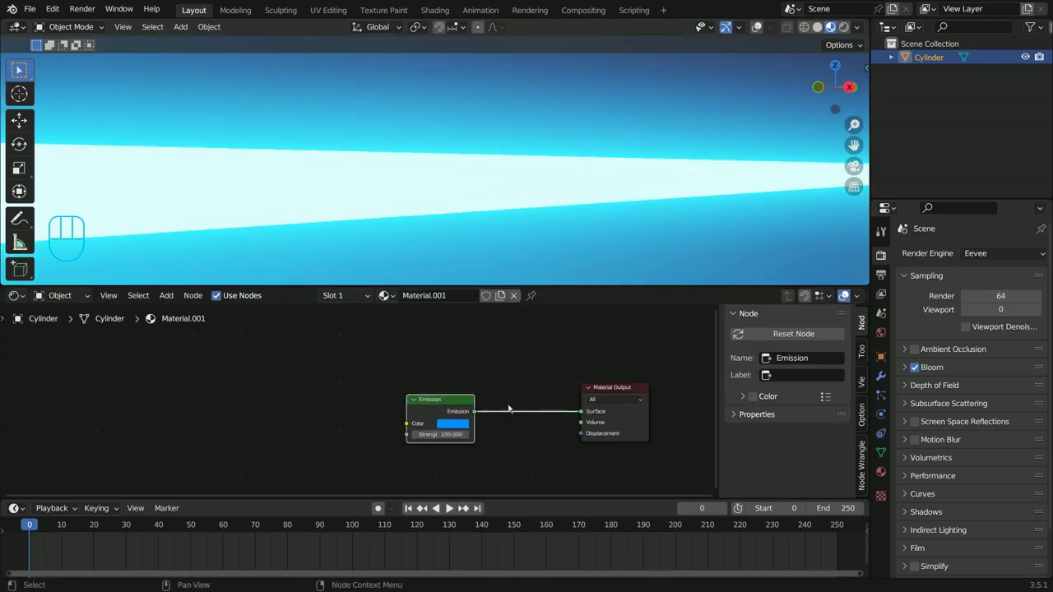
middle_drag(541, 371, 503, 370)
scroll(427, 413, up, 2)
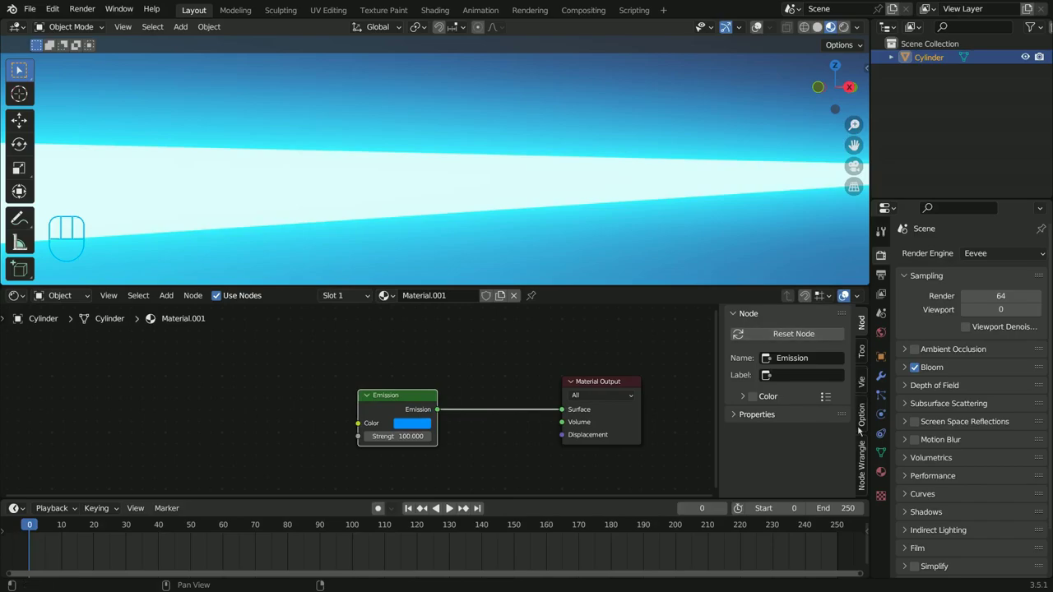
key(n)
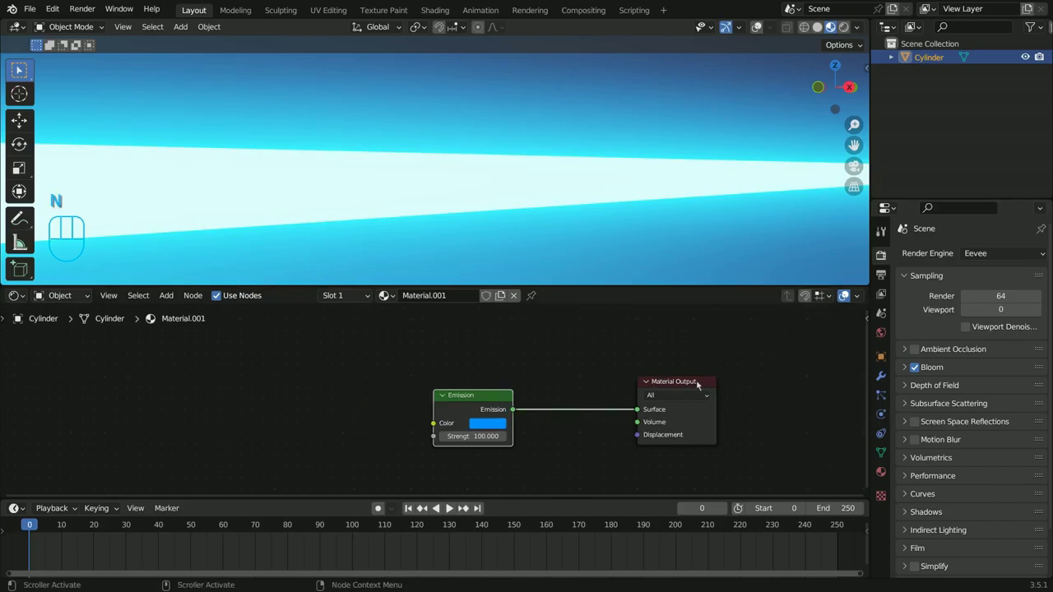
Set the beam material's blend mode to Alpha Clip and its shadow mode to None in the Shader Editor's material options.
key(n)
click(861, 417)
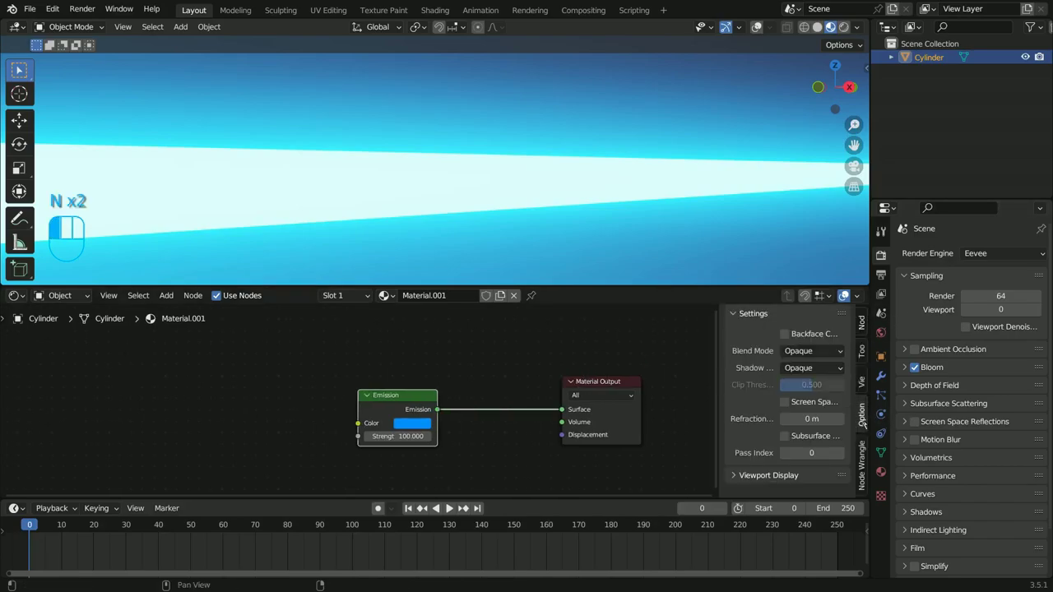
click(812, 351)
click(804, 382)
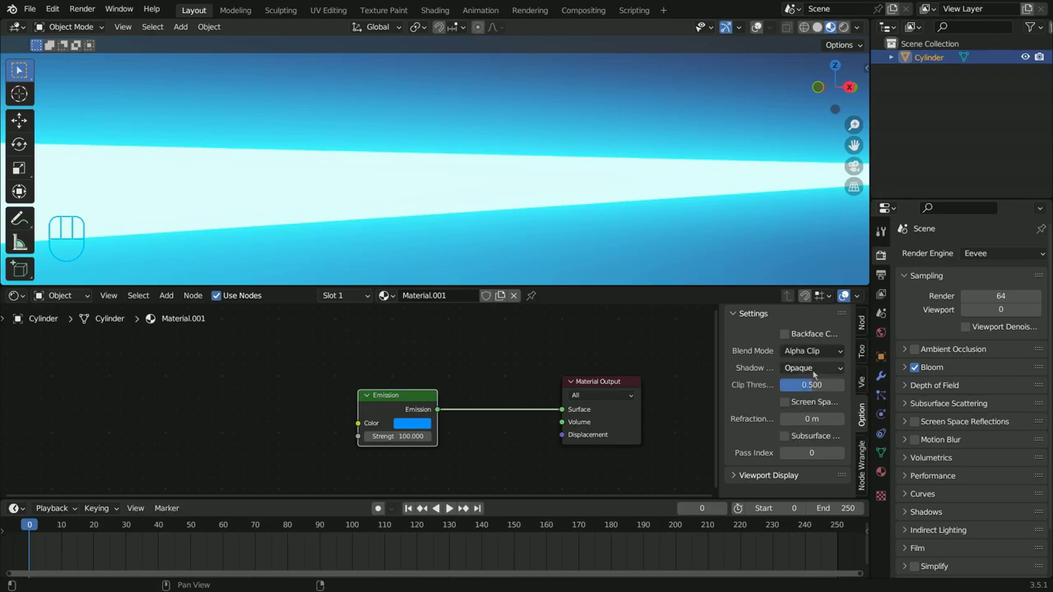
click(813, 370)
click(811, 387)
Add a Transparent BSDF node and place it just below the Emission node.
scroll(503, 473, up, 2)
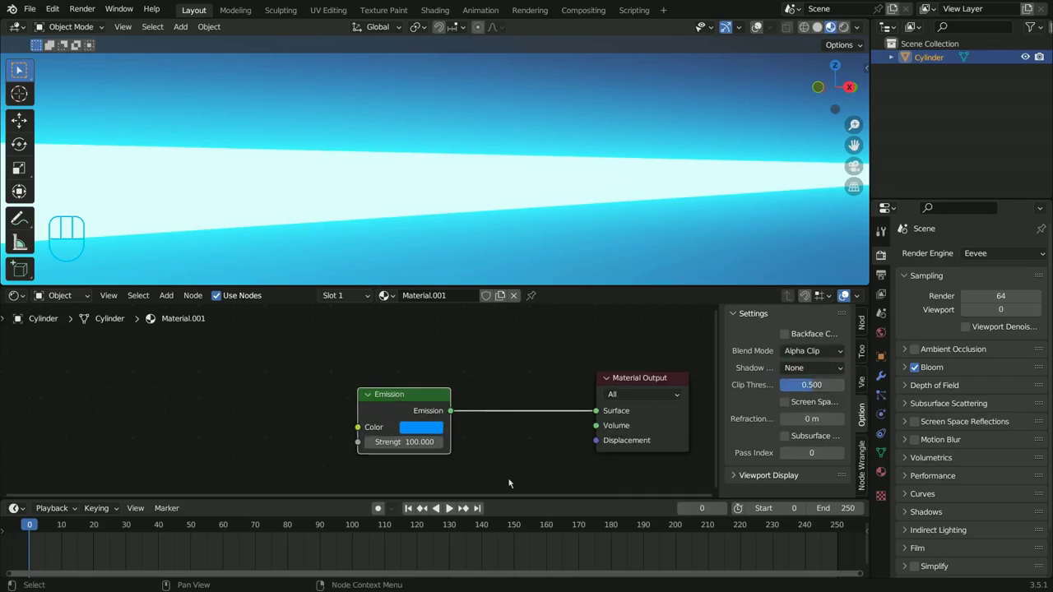
key(space)
text(tran)
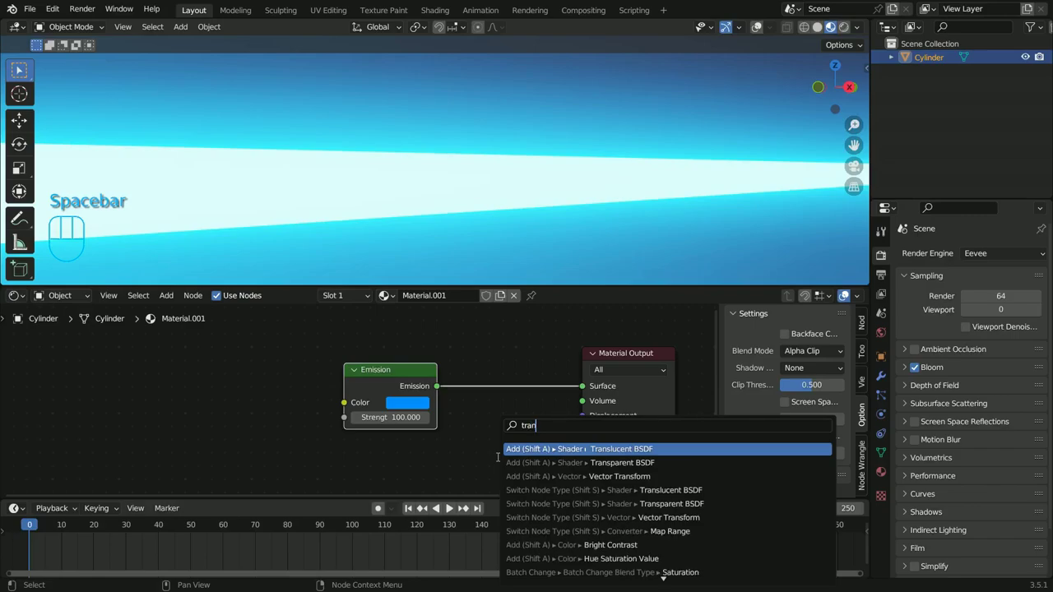
click(613, 462)
click(362, 444)
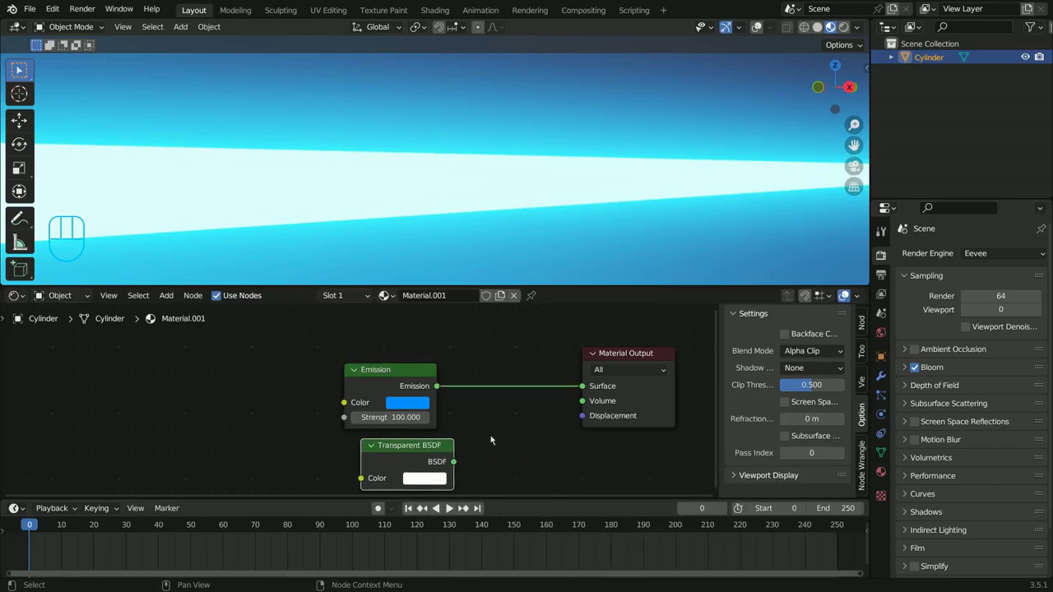
Add a Mix Shader node on the link between the Emission node and the Material Output.
key(space)
text(mix)
click(625, 477)
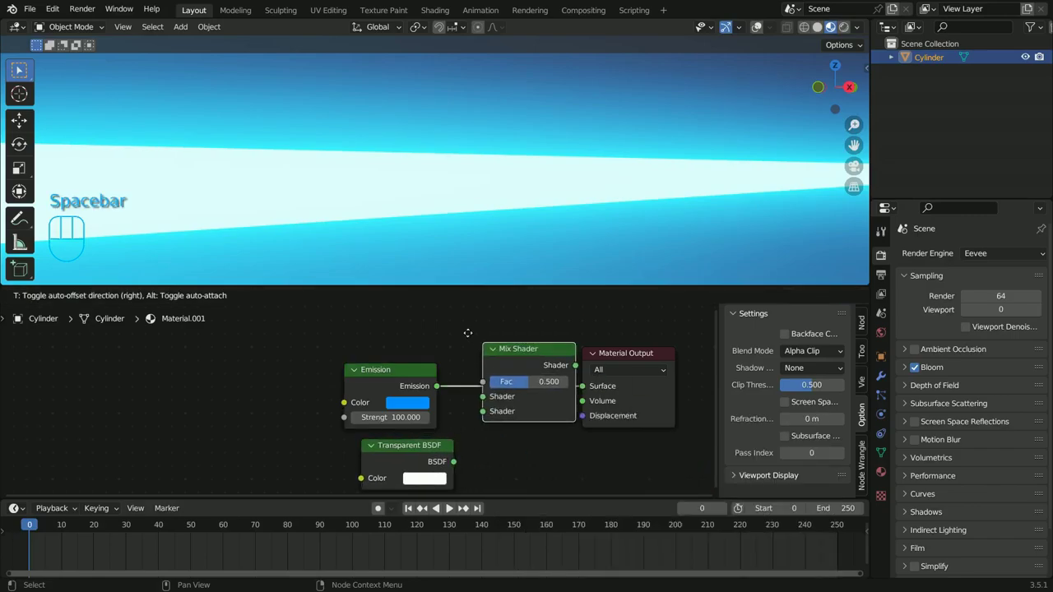
click(467, 332)
Move the Emission and Transparent BSDF nodes away from the Mix Shader and connect the Transparent BSDF to its second Shader input.
drag(443, 450, 397, 449)
drag(410, 376, 367, 353)
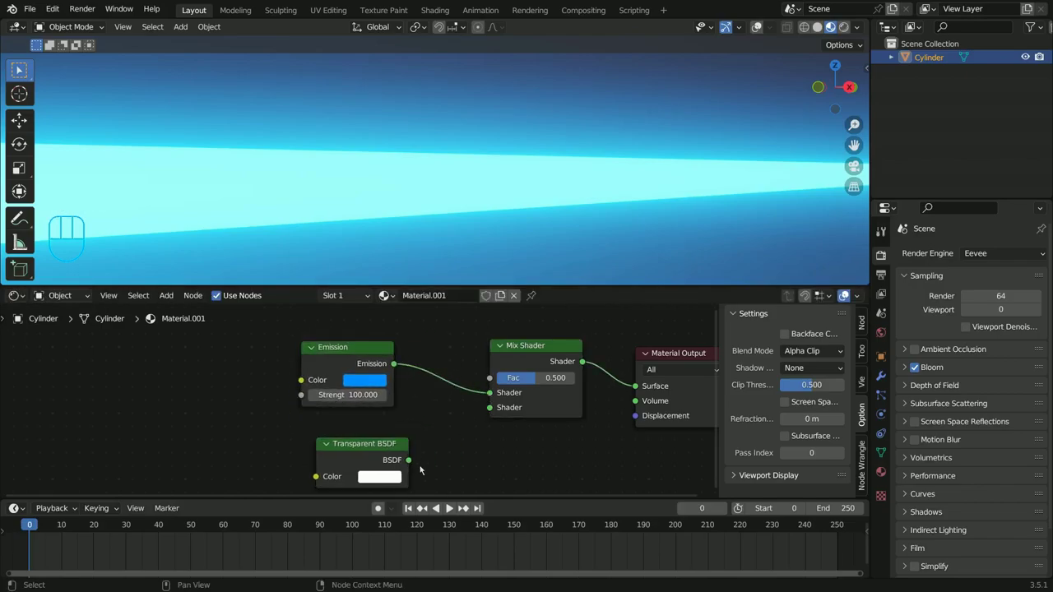
drag(482, 415, 495, 413)
Move the Emission and Transparent BSDF nodes down together to free space above them.
middle_drag(508, 382, 564, 422)
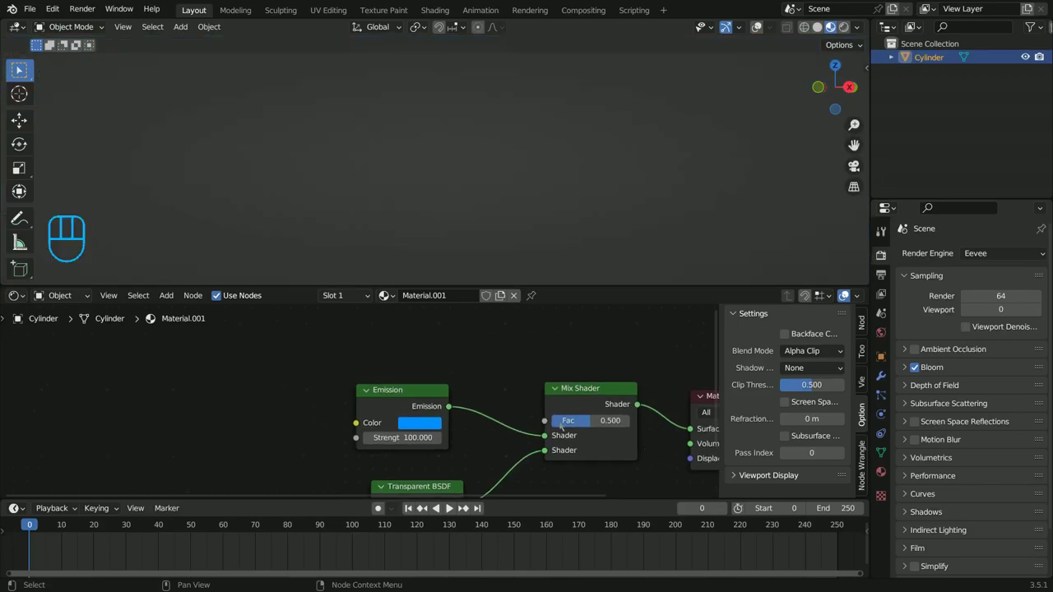
scroll(460, 418, down, 5)
drag(320, 385, 419, 462)
middle_drag(432, 402, 445, 354)
drag(416, 351, 423, 403)
click(425, 348)
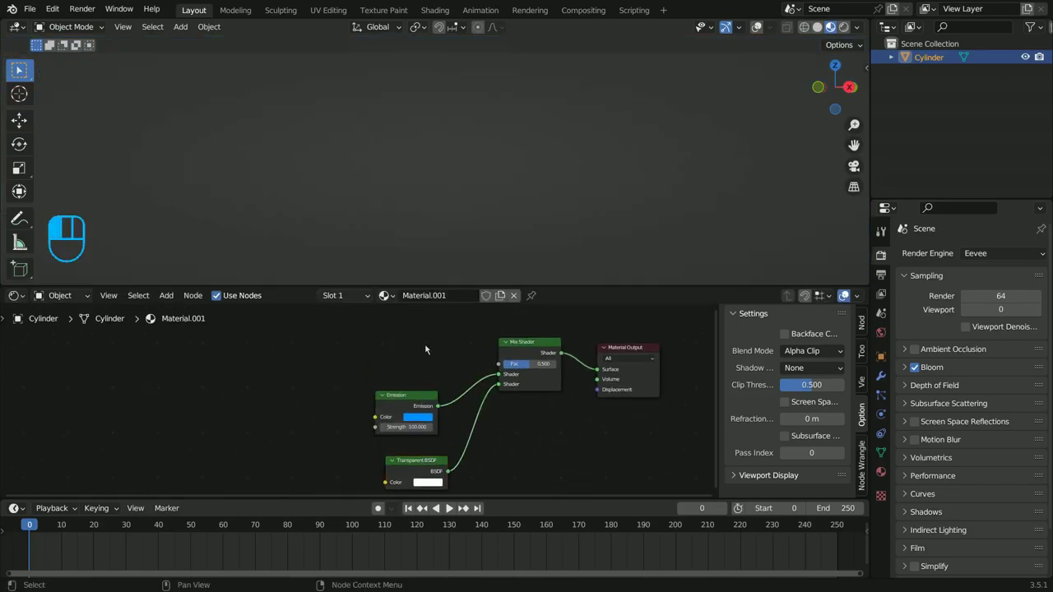
Add a Noise Texture node above the Emission node and connect its Fac output to the Mix Shader's Fac input.
middle_drag(449, 339, 460, 382)
key(space)
text(noise)
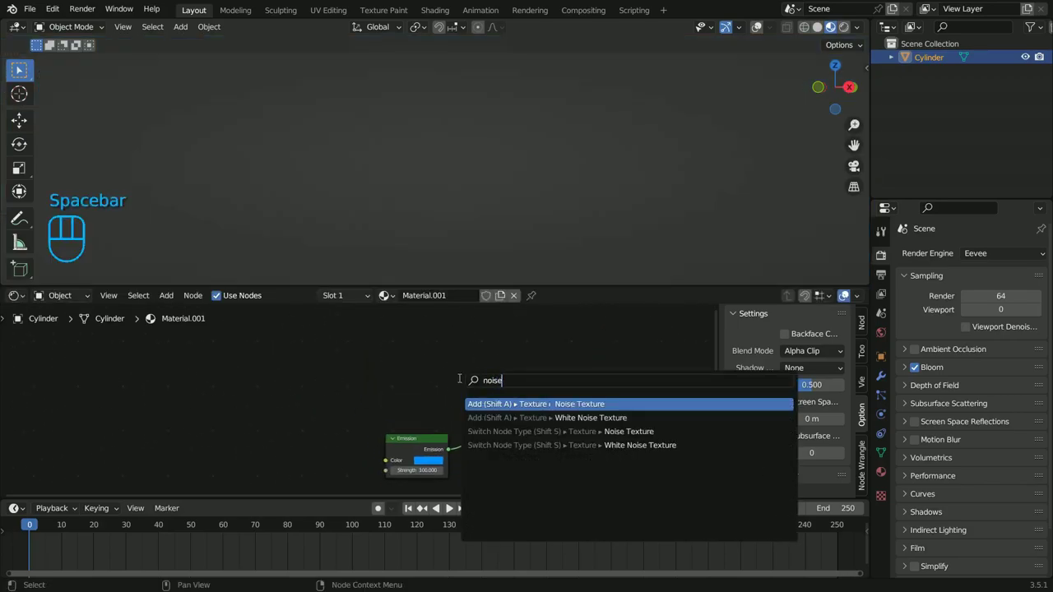
click(518, 404)
click(374, 350)
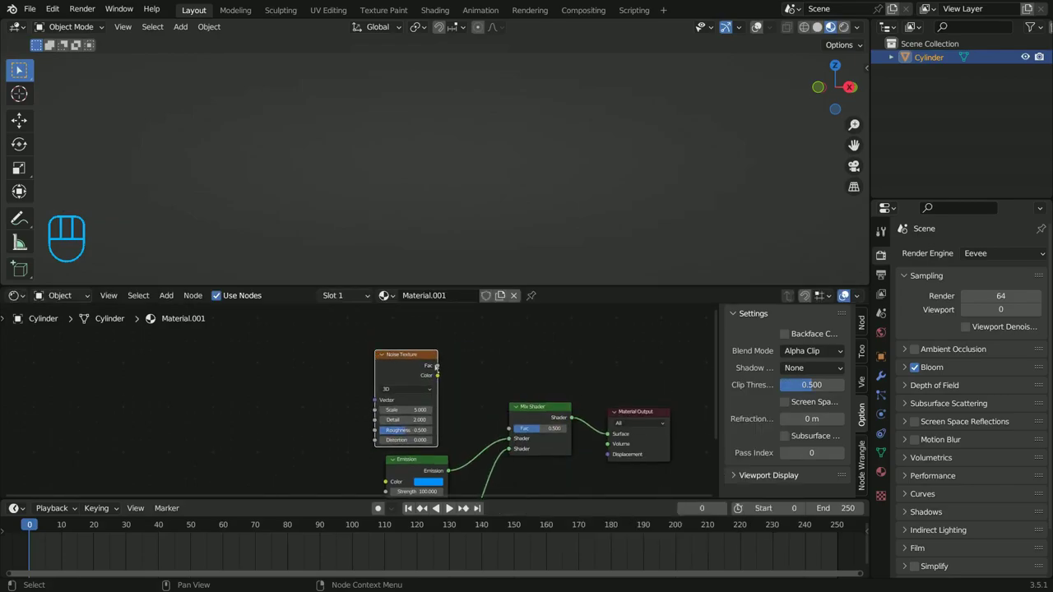
drag(510, 431, 510, 430)
mouse_move(548, 404)
mouse_down()
mouse_move(586, 389)
mouse_move(534, 409)
mouse_up()
click(530, 362)
Add linked Texture Coordinate and Mapping nodes to the Noise Texture using the Node Wrangler texture setup.
scroll(395, 435, down, 1)
middle_drag(344, 424, 372, 426)
scroll(372, 427, up, 4)
middle_drag(412, 372, 399, 391)
click(462, 362)
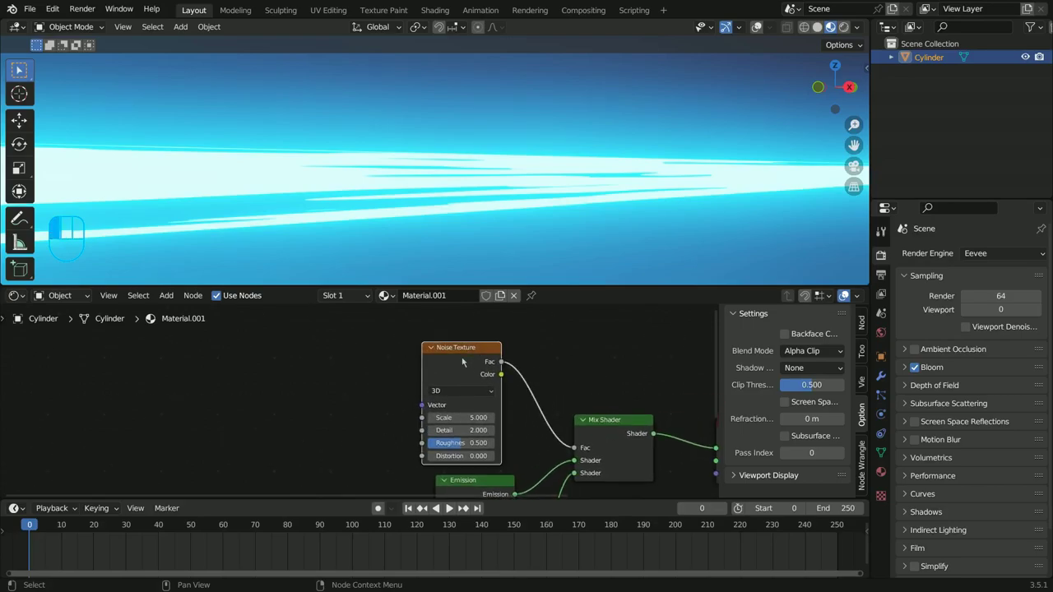
key(ctrl+t)
scroll(335, 352, down, 1)
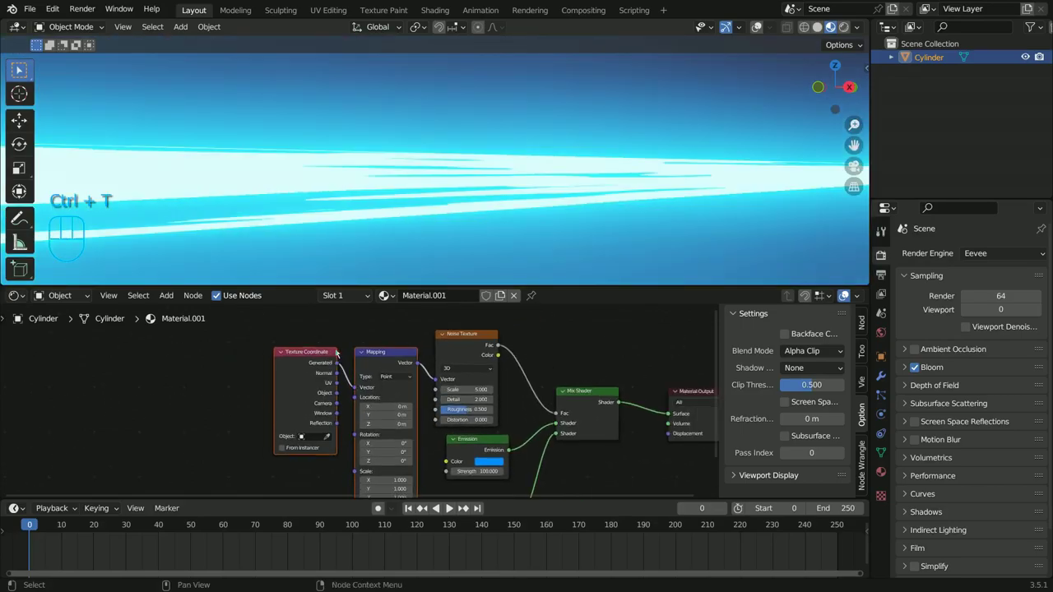
scroll(352, 398, up, 1)
Search the add-ons in the Preferences for "node" to check whether Node Wrangler is enabled, and close the Preferences.
click(55, 10)
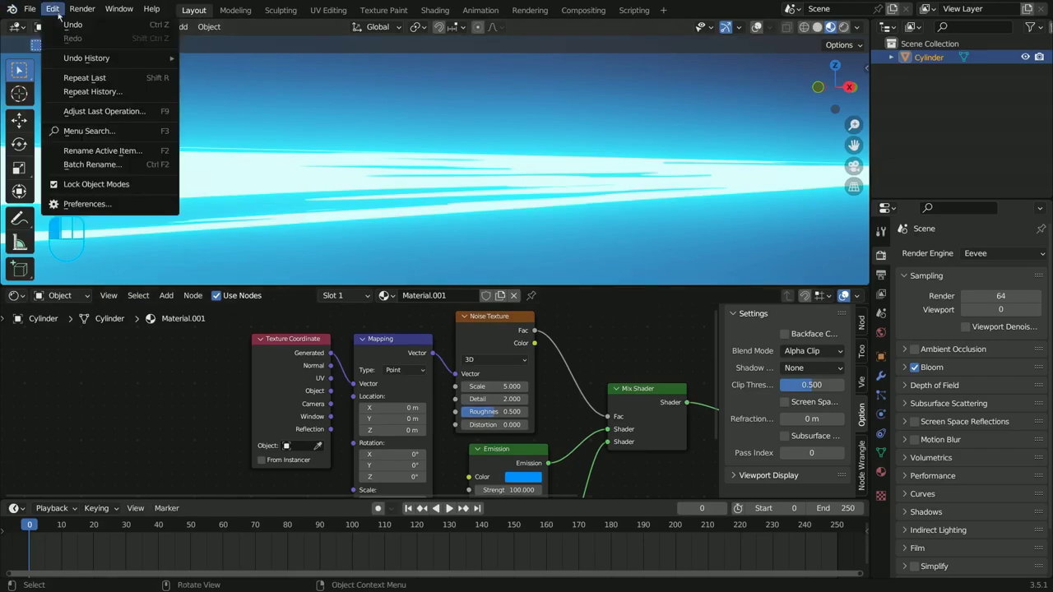
click(74, 205)
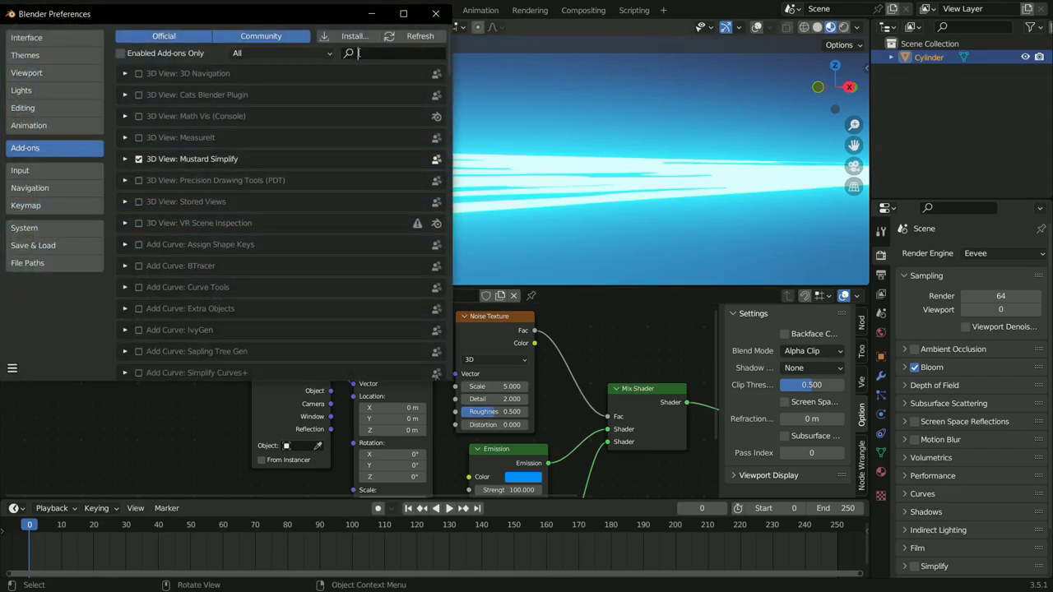
click(357, 52)
text(node)
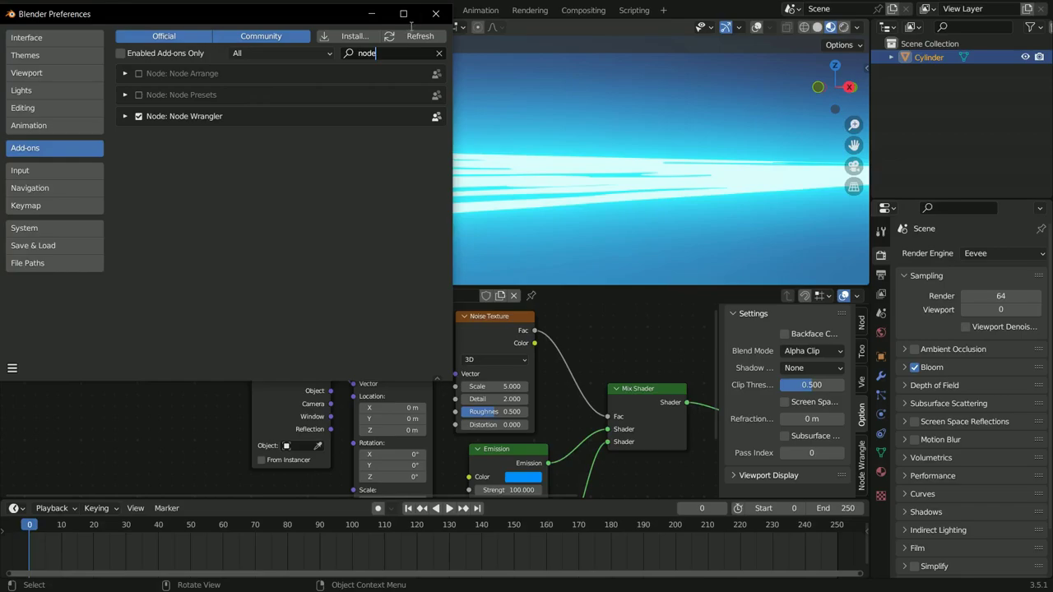
click(435, 14)
Space the Mapping and Texture Coordinate nodes farther away from the Noise Texture node.
scroll(387, 370, up, 3)
scroll(403, 354, down, 4)
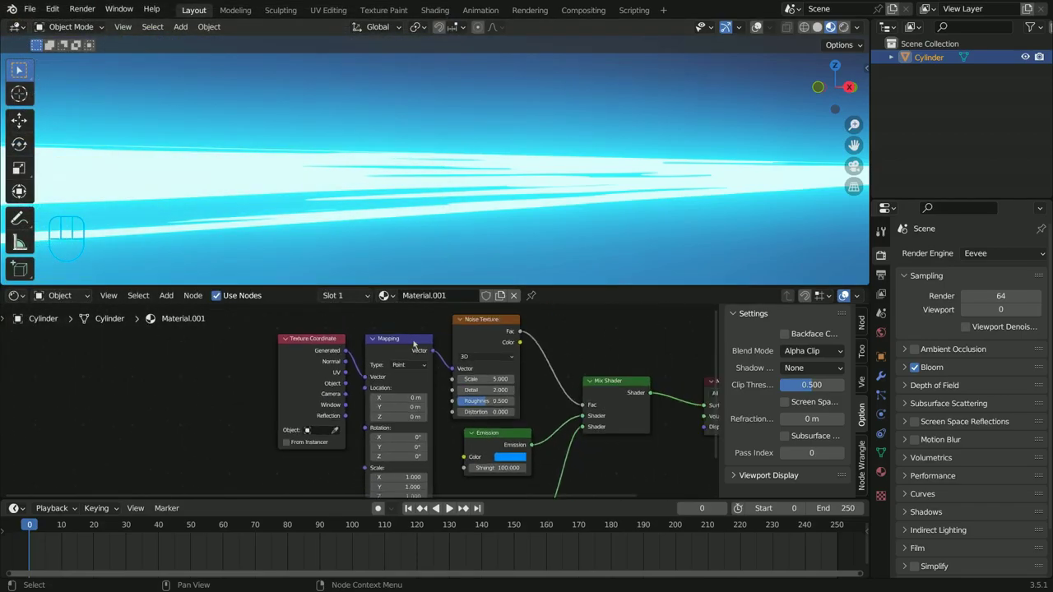
drag(413, 344, 397, 329)
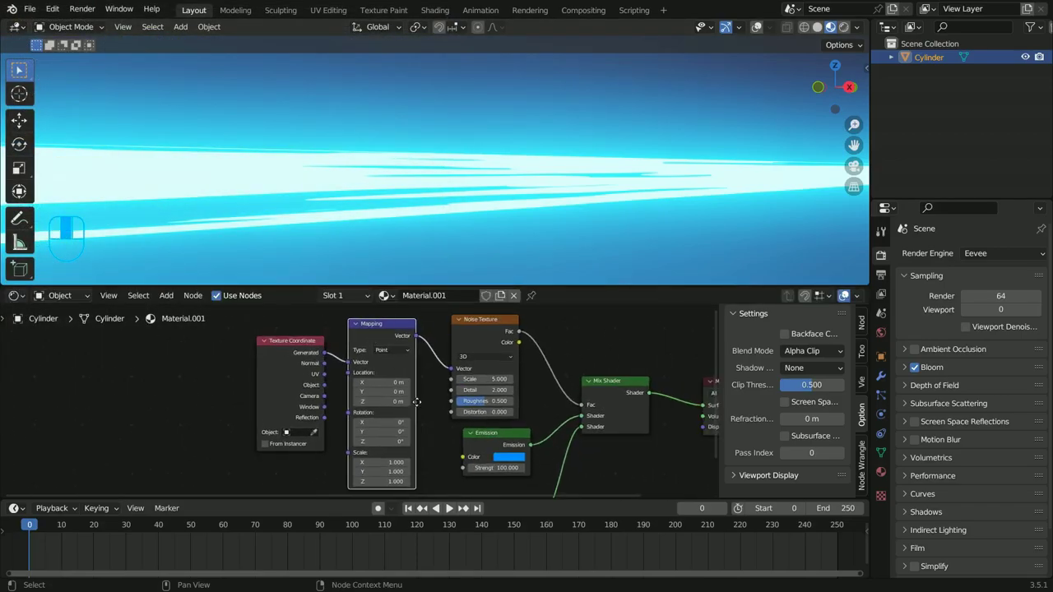
middle_drag(417, 402, 370, 384)
Set the Noise Texture's Scale to 10, then try a value of 16 and undo that change.
scroll(393, 413, up, 4)
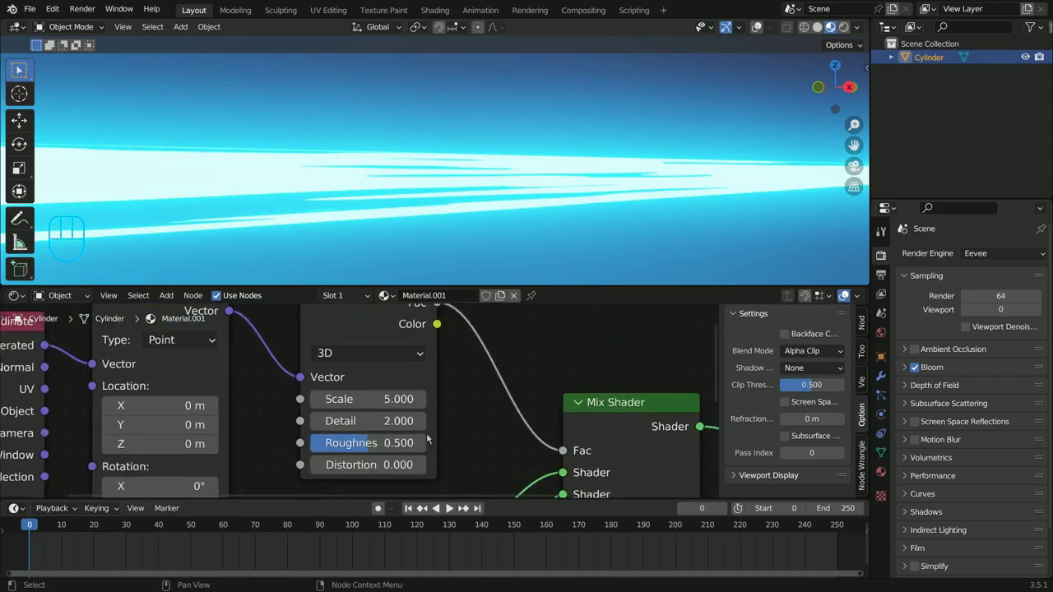
scroll(528, 412, down, 3)
click(404, 350)
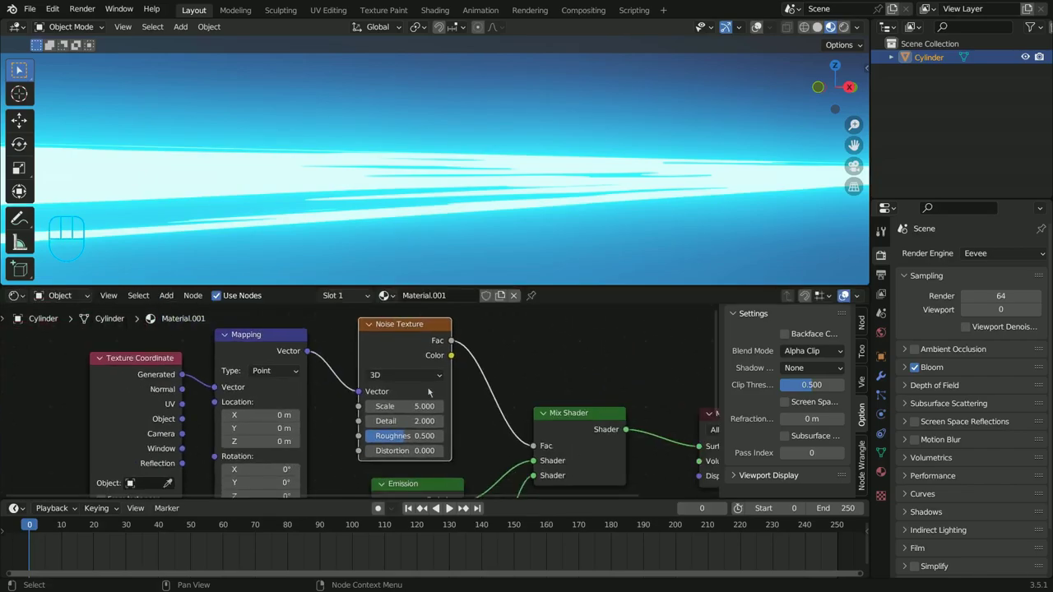
scroll(403, 351, up, 3)
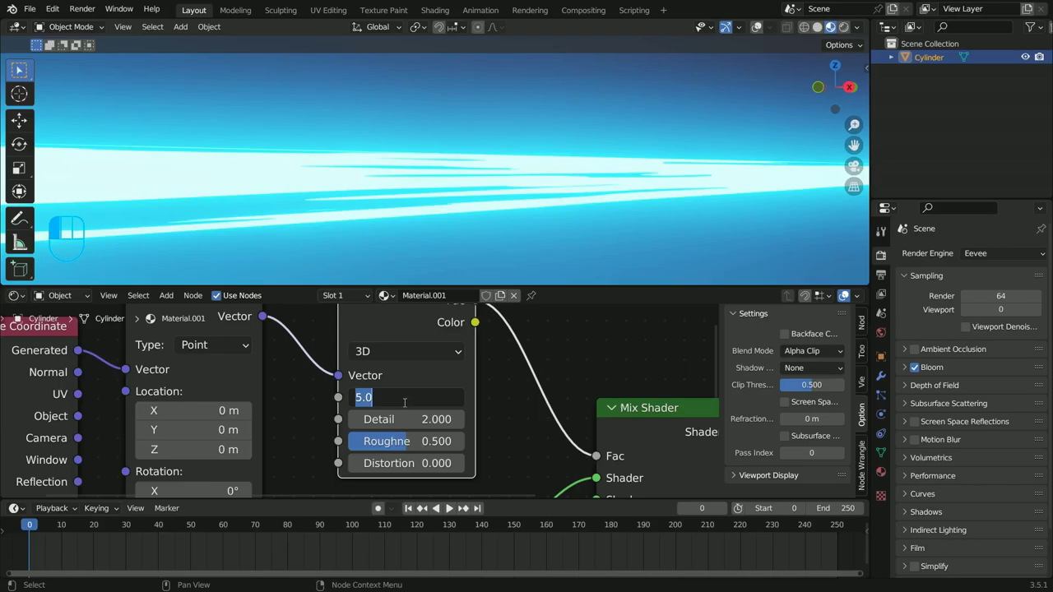
text(10)
key(Return)
drag(404, 398, 415, 398)
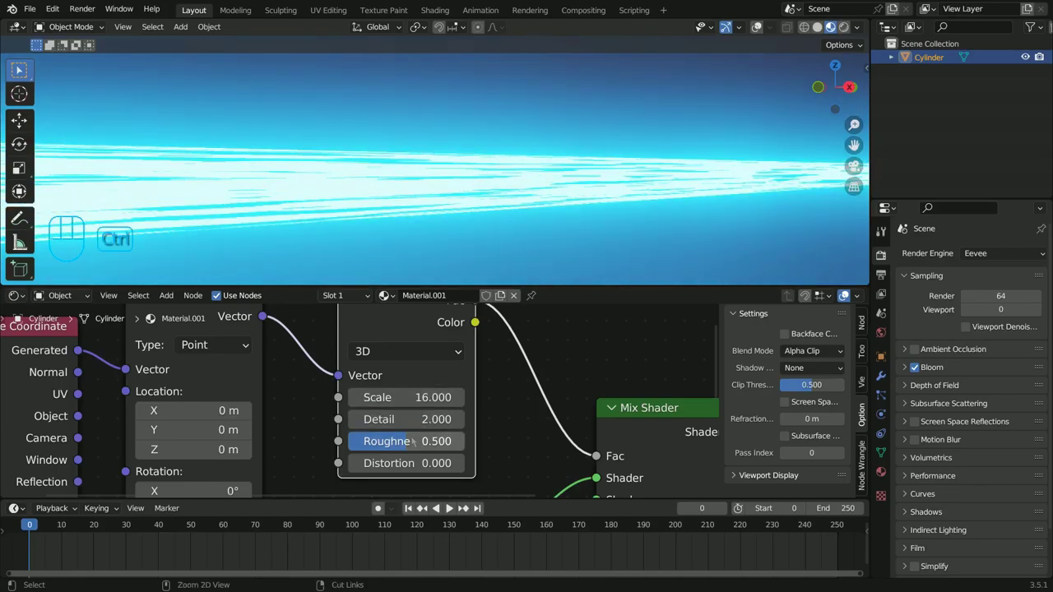
key(ctrl+z)
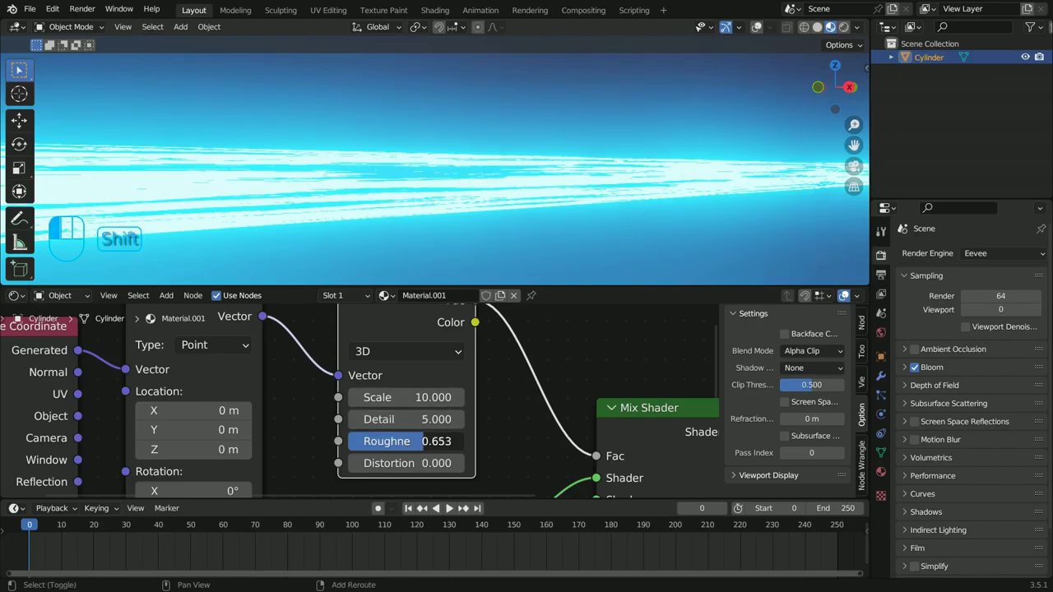
Set the Noise Texture's Detail to 5 and its Roughness to 0.8.
shift+drag(395, 441, 398, 441)
text(0.8)
key(Return)
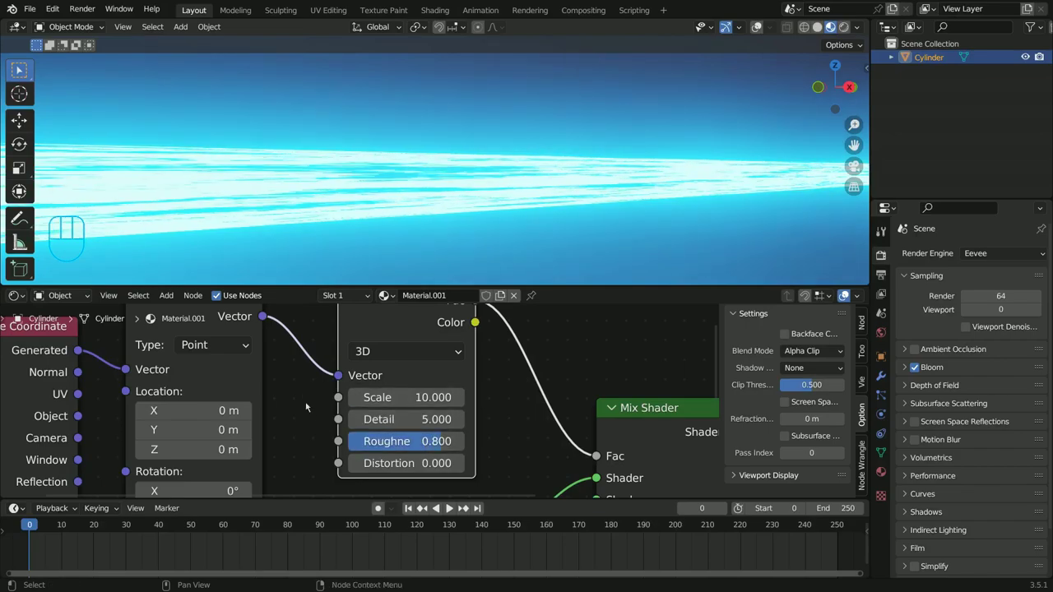
Reduce the Mapping node's X scale to 0.19 to stretch the noise along the beam.
middle_drag(306, 406, 394, 372)
scroll(399, 374, down, 6)
middle_drag(402, 422, 448, 440)
scroll(403, 412, down, 1)
mouse_move(381, 368)
mouse_down()
mouse_move(389, 373)
mouse_move(385, 363)
mouse_up()
middle_drag(408, 458, 407, 455)
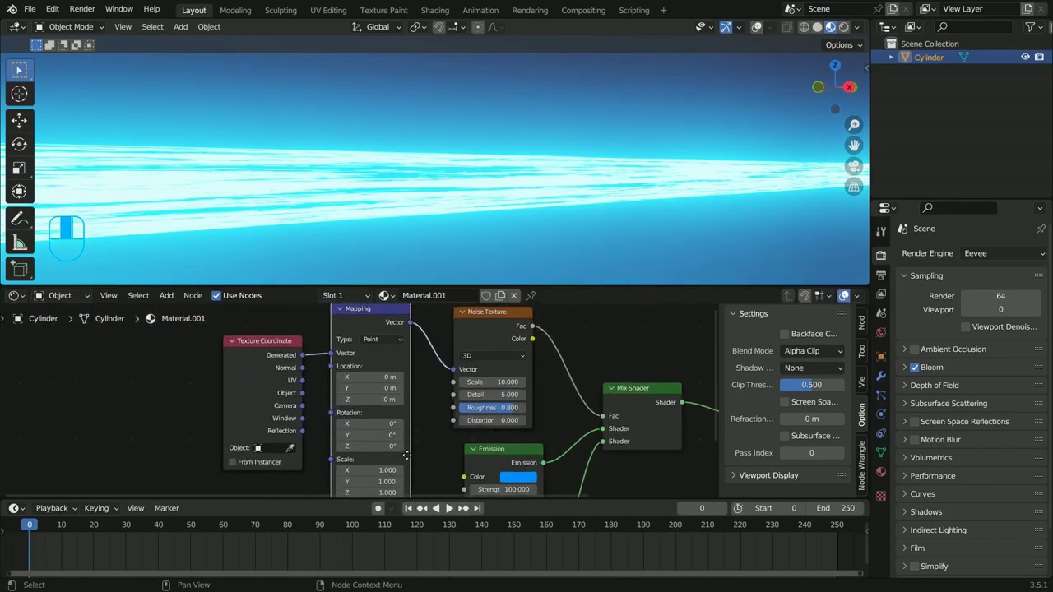
scroll(406, 455, up, 5)
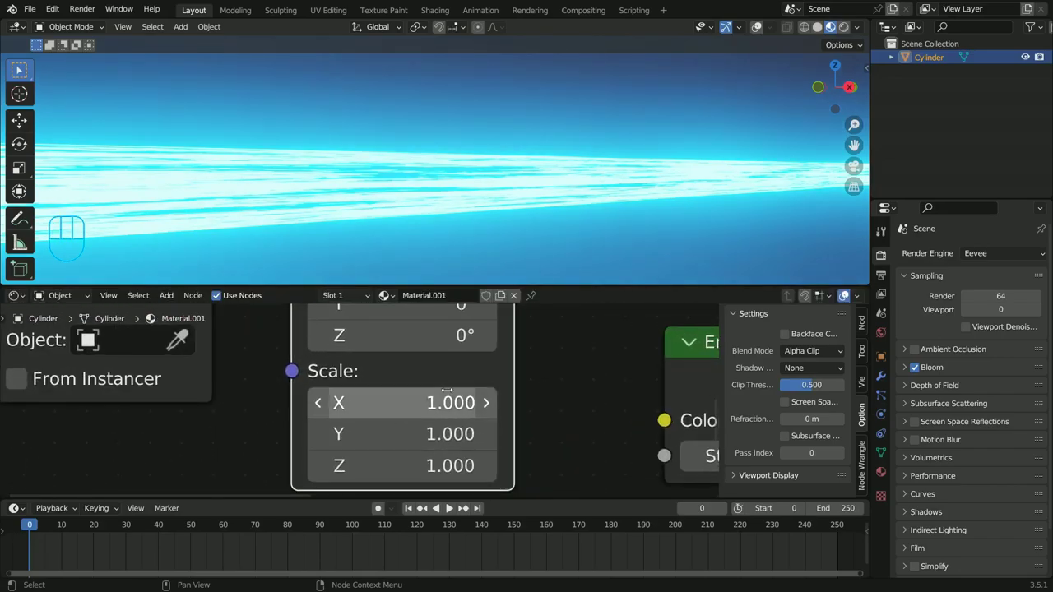
drag(442, 402, 386, 402)
click(445, 402)
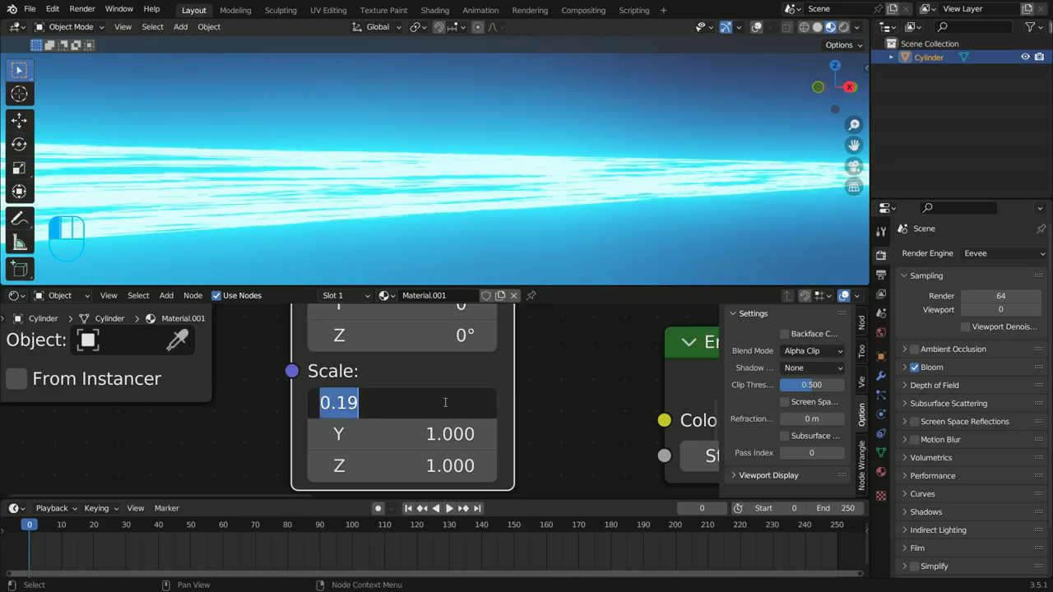
click(569, 361)
Move the Mix Shader and Material Output nodes farther from the Noise Texture to make room for another node.
scroll(650, 370, down, 6)
middle_drag(650, 370, 430, 404)
scroll(429, 404, down, 6)
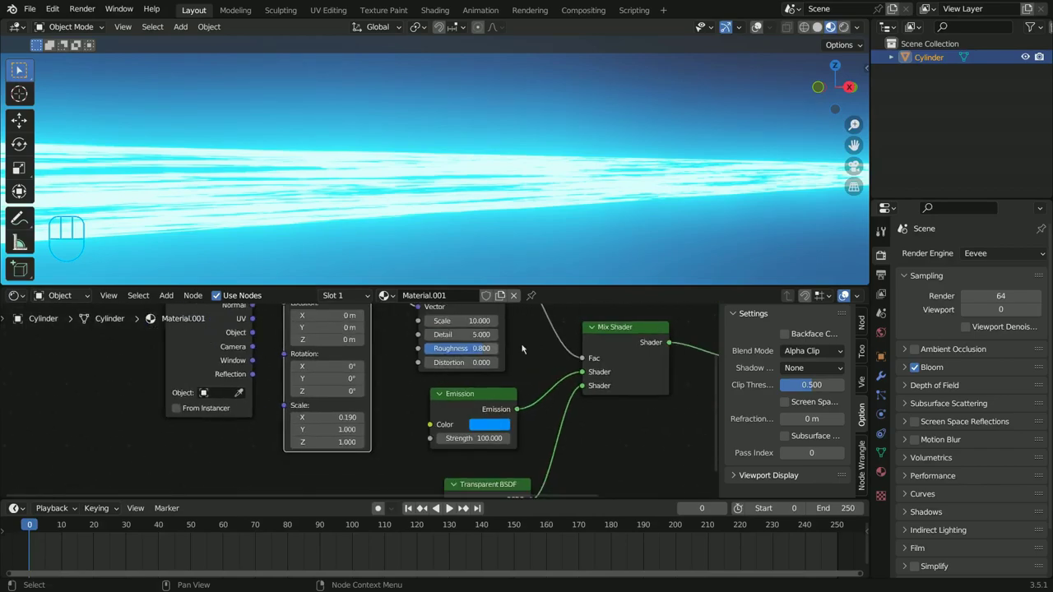
middle_drag(574, 347, 436, 405)
drag(484, 391, 563, 380)
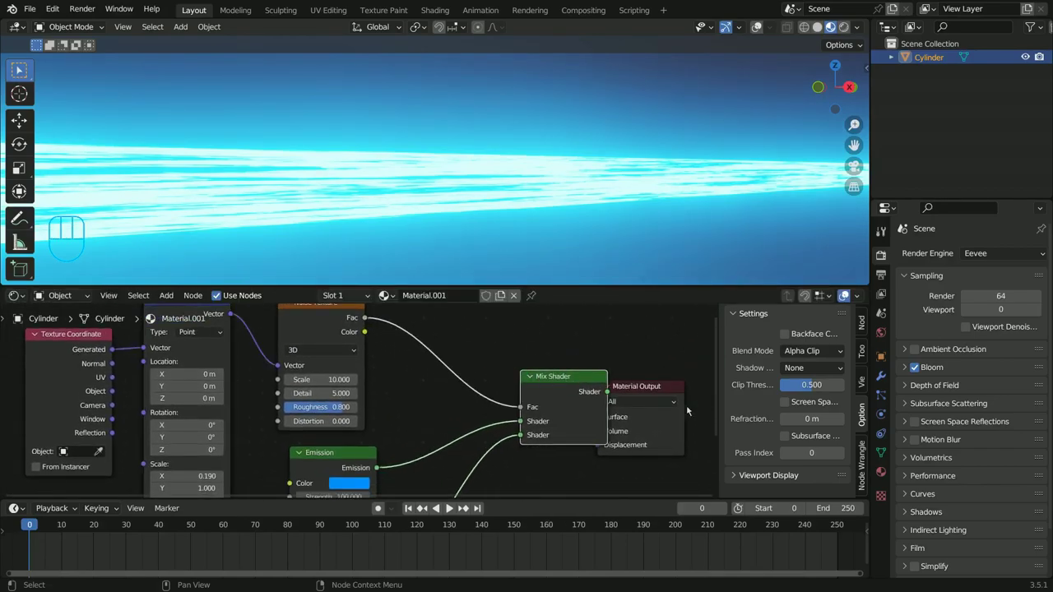
drag(648, 391, 720, 385)
drag(530, 377, 547, 388)
middle_drag(490, 360, 522, 372)
Add a ColorRamp node on the link between the Noise Texture's Fac output and the Mix Shader's Fac input.
key(space)
text(ramp)
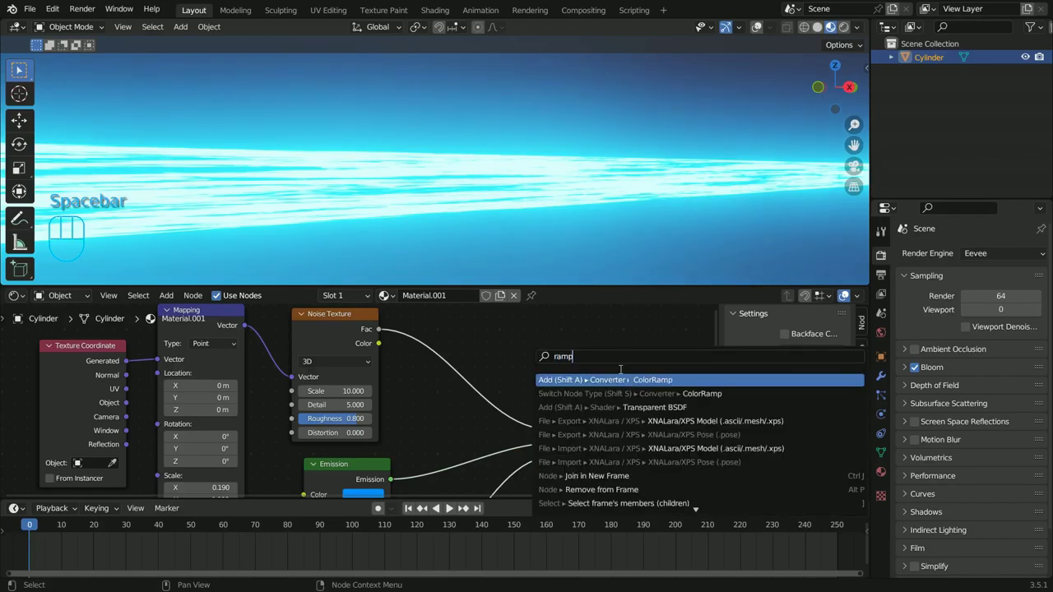
key(Return)
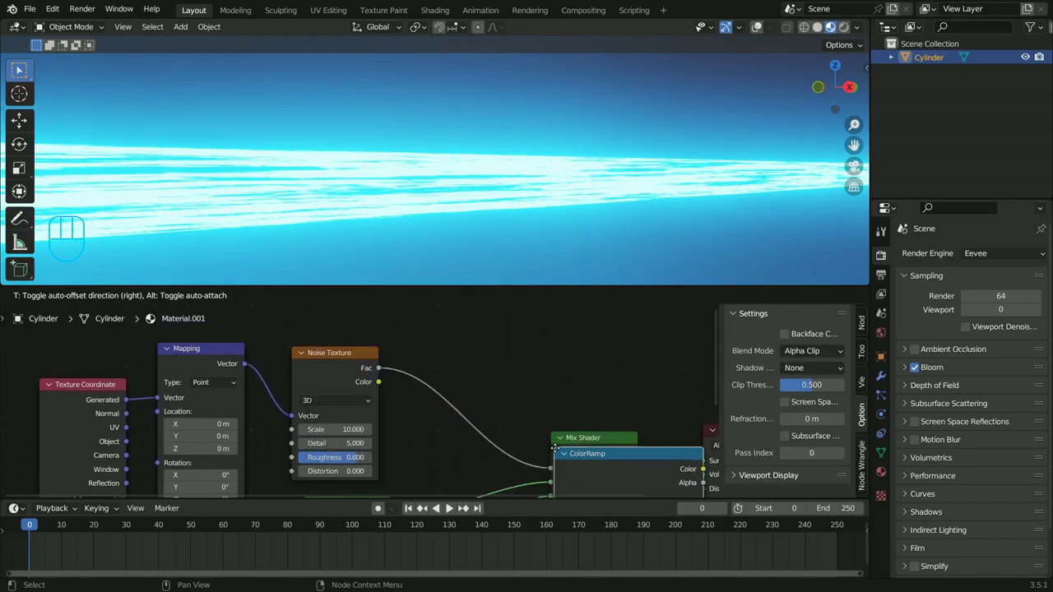
click(429, 370)
Move the ColorRamp's black stop to about 0.207 and its white stop inward to slightly below 0.68.
middle_drag(532, 393, 510, 353)
scroll(477, 365, down, 3)
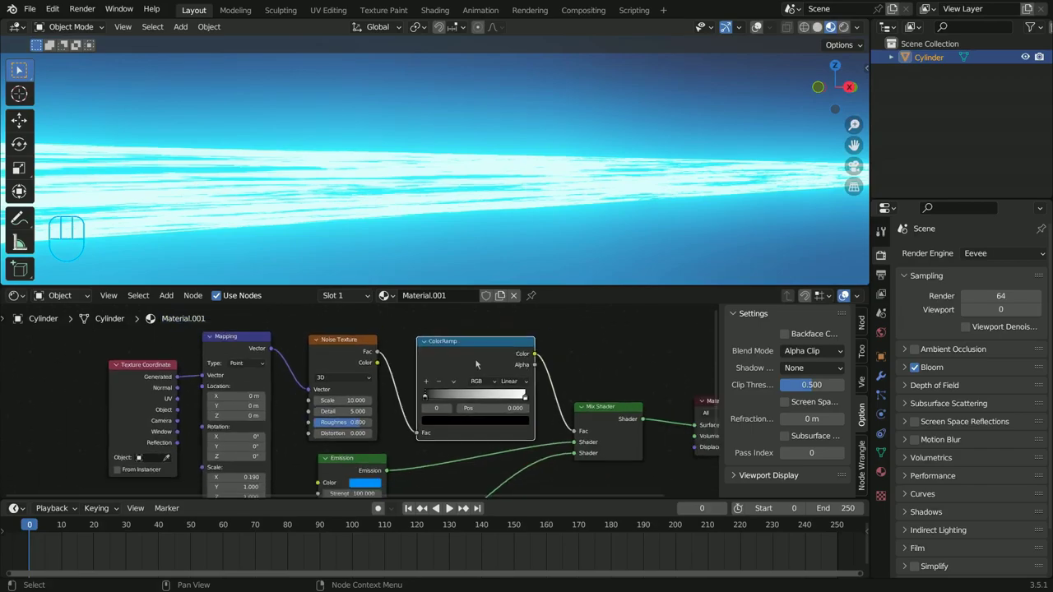
scroll(601, 395, up, 2)
drag(592, 393, 556, 393)
drag(441, 394, 467, 397)
drag(556, 394, 545, 393)
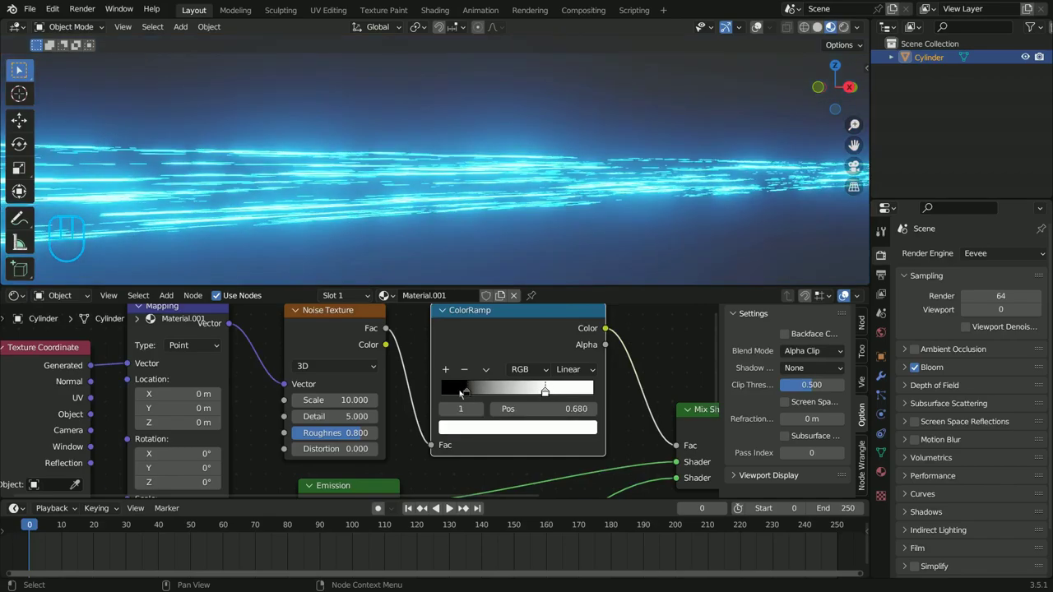
drag(466, 395, 475, 394)
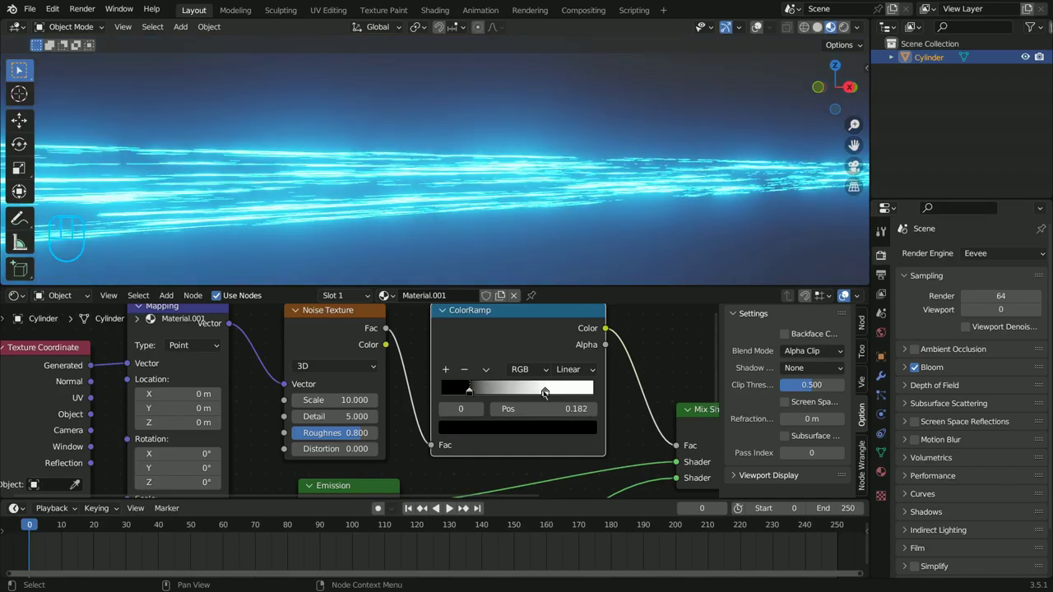
drag(544, 394, 543, 393)
drag(468, 394, 476, 394)
drag(542, 393, 540, 393)
click(473, 392)
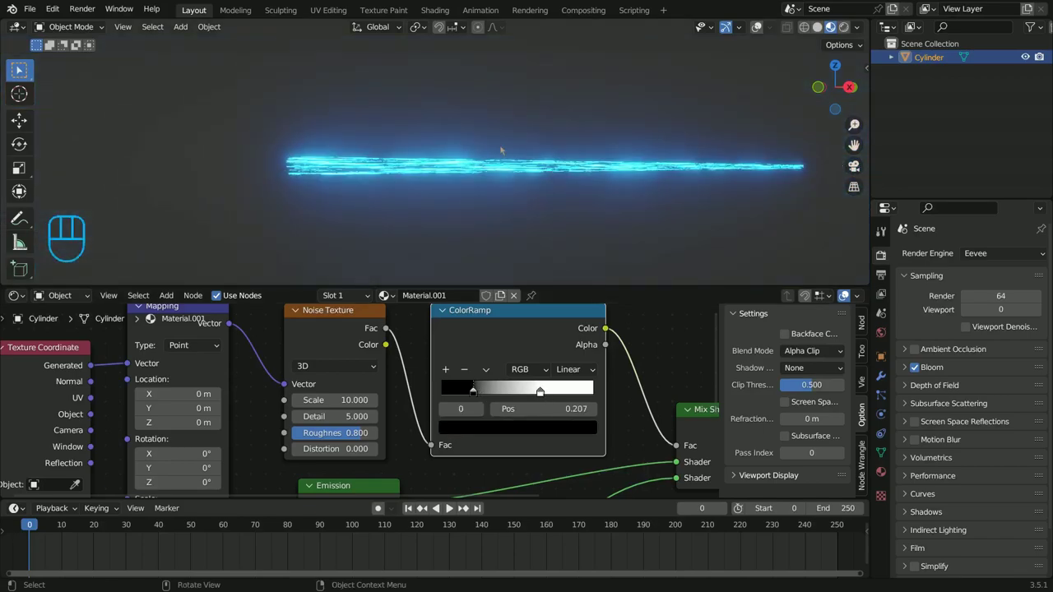
Duplicate the tapered beam in place, leaving the copy exactly on top of the original.
scroll(577, 216, up, 3)
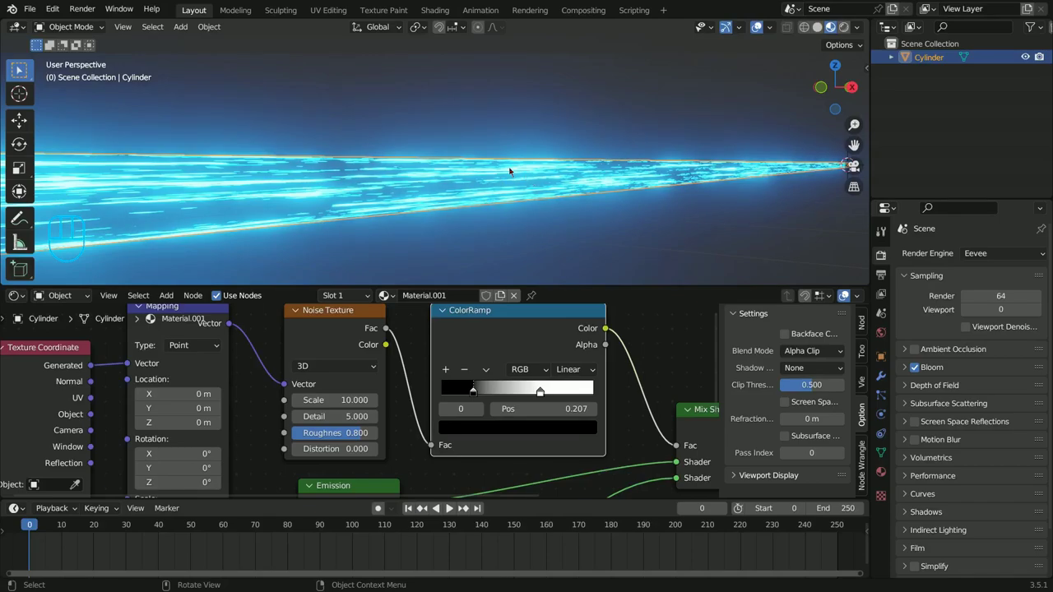
key(shift+d)
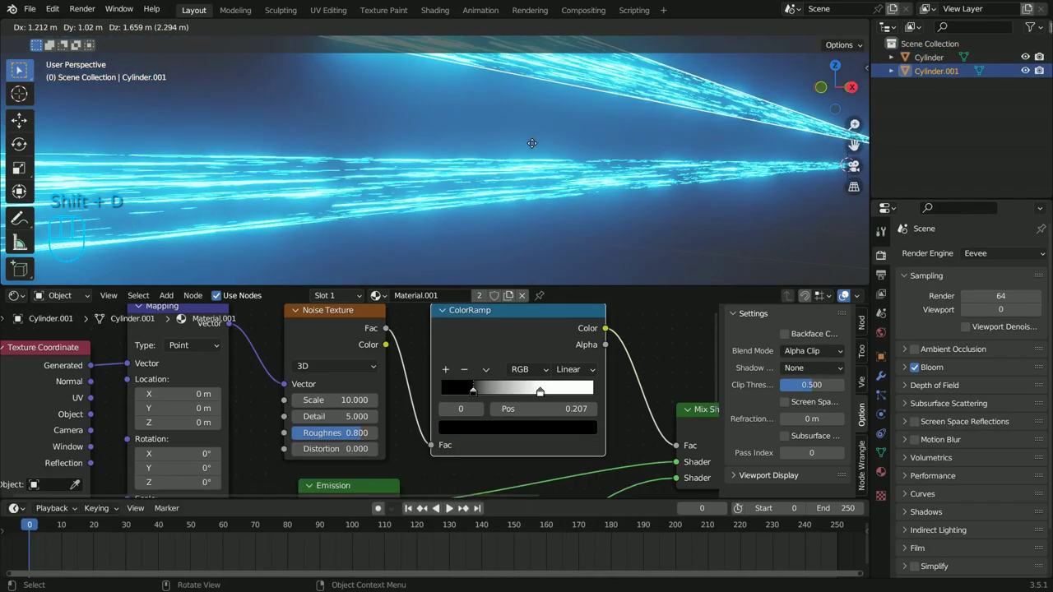
right_click(530, 152)
scroll(531, 173, up, 2)
middle_drag(541, 203, 521, 207)
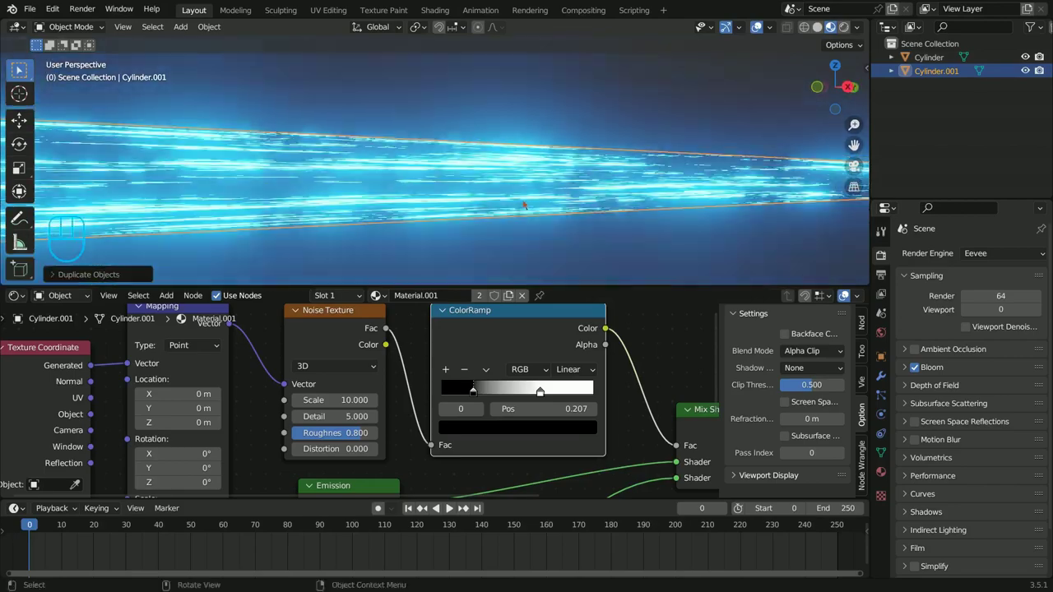
Scale the duplicate's entire mesh narrower in Edit Mode while locking its local Z axis, making an inner core.
scroll(567, 218, down, 5)
key(Tab)
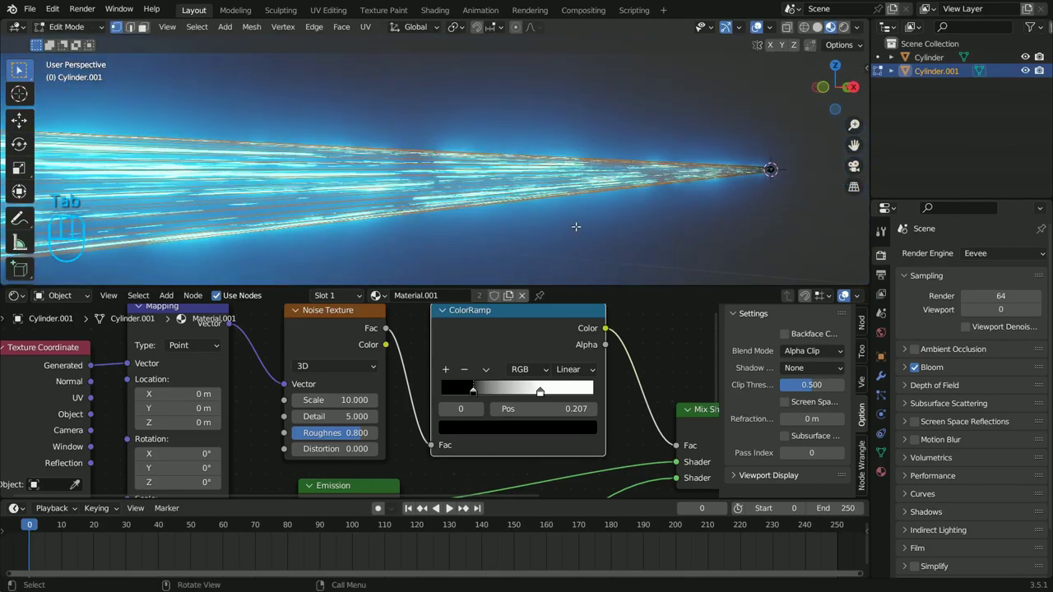
key(a)
key(a)
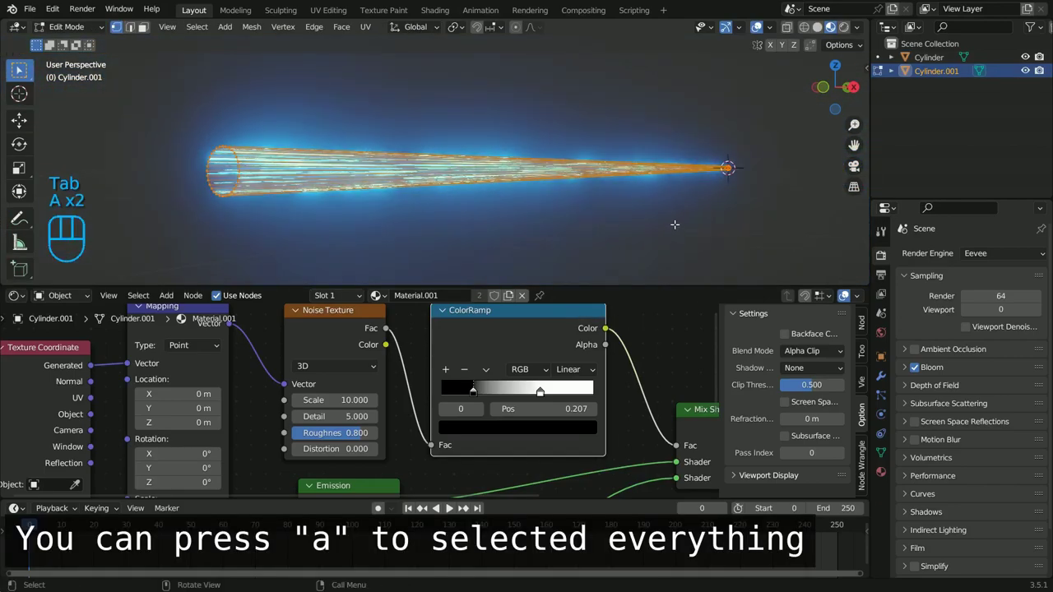
scroll(675, 226, up, 1)
scroll(699, 228, down, 1)
key(s)
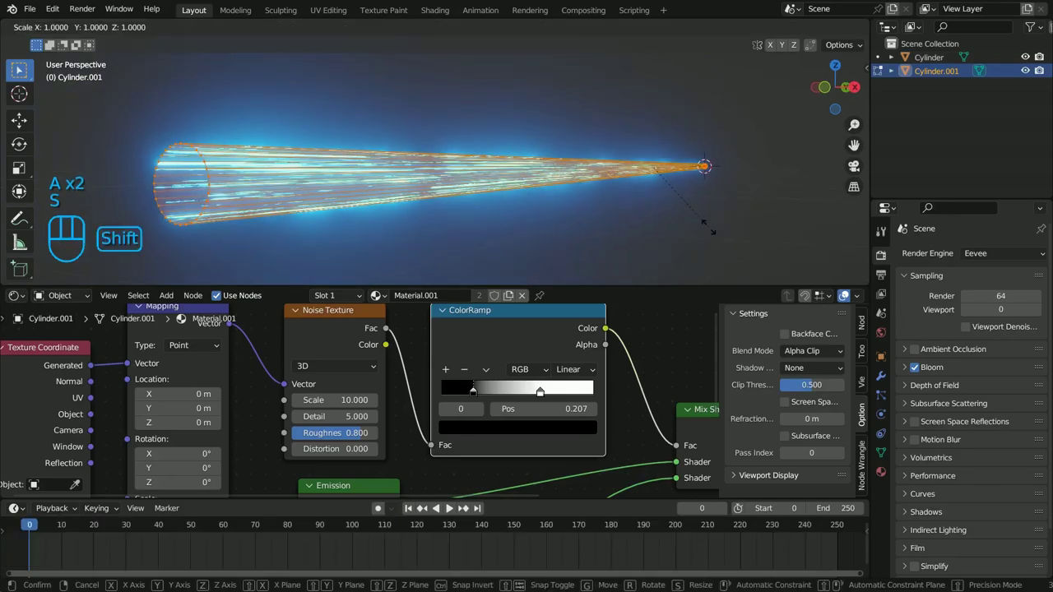
key(shift+z)
key(shift+z)
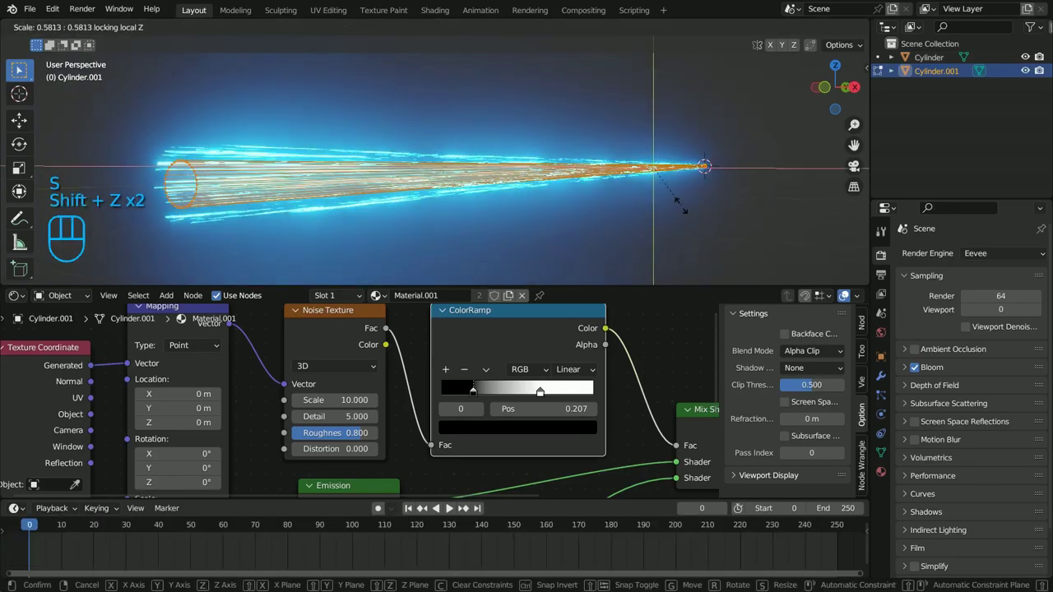
click(616, 218)
key(Tab)
Give the inner beam its own copy of the material and delete every node except Emission and Material Output.
scroll(575, 218, up, 4)
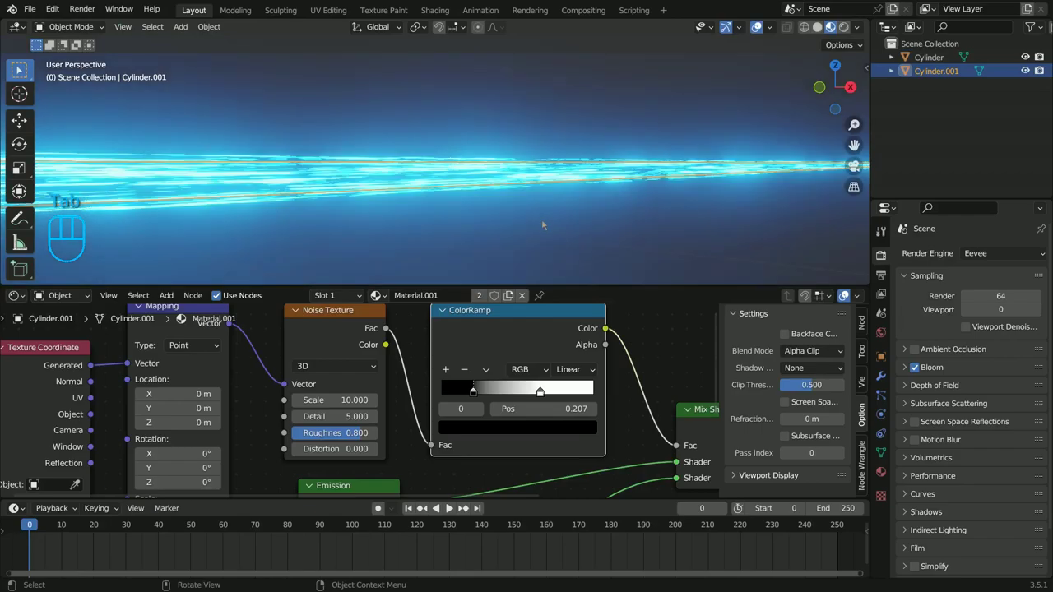
click(479, 295)
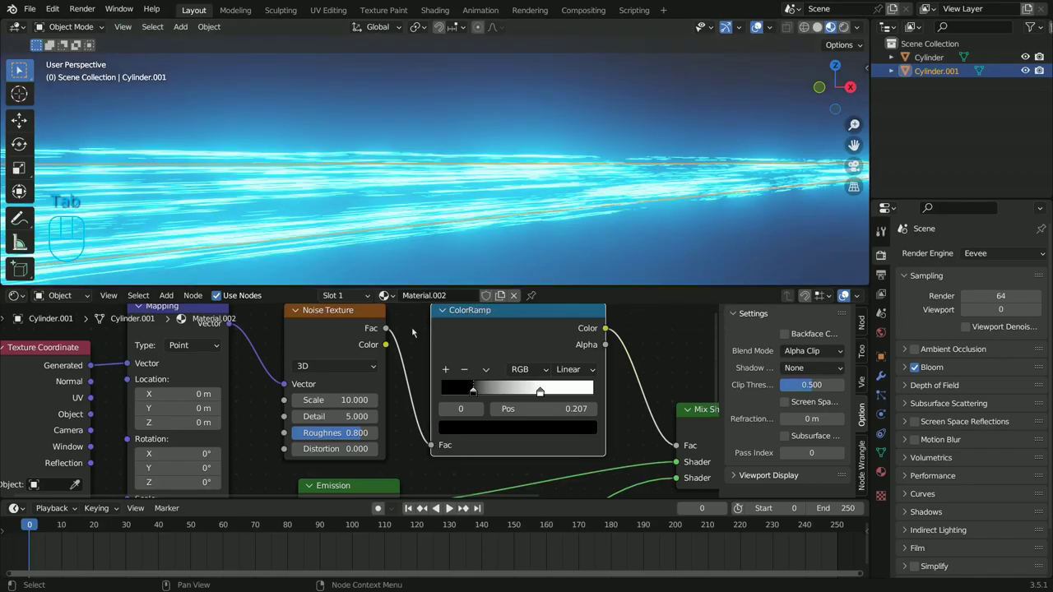
key(Home)
middle_drag(427, 445, 403, 406)
scroll(475, 385, up, 6)
scroll(403, 407, down, 12)
drag(175, 362, 493, 403)
key(x)
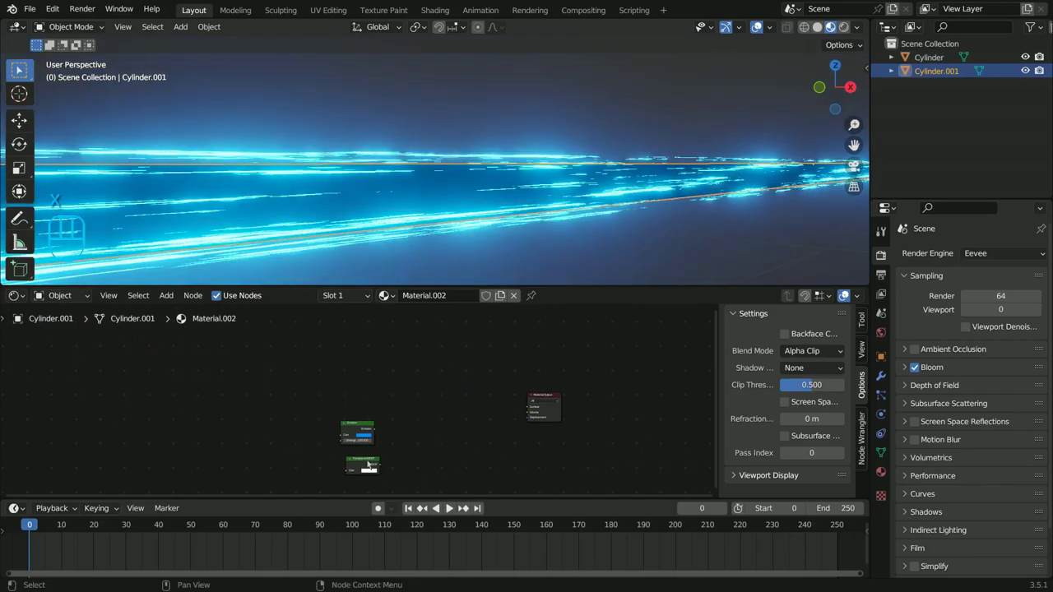
click(363, 460)
key(x)
Connect the inner beam's Emission shader directly to the Material Output's Surface input, and hide the viewport overlays.
drag(359, 429, 494, 390)
alt+right_drag(551, 415, 552, 415)
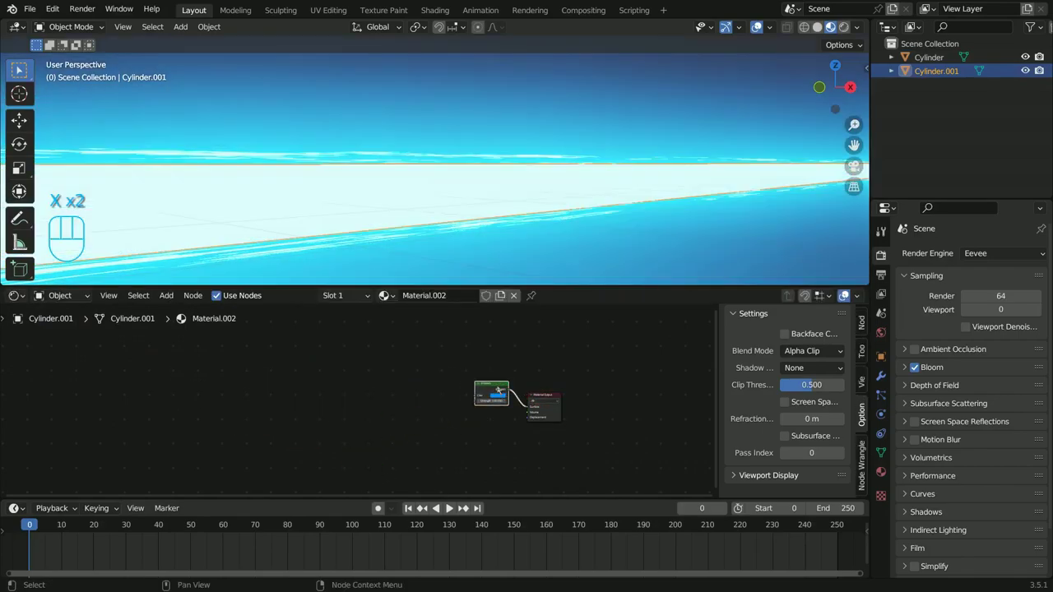
drag(492, 387, 472, 406)
click(755, 26)
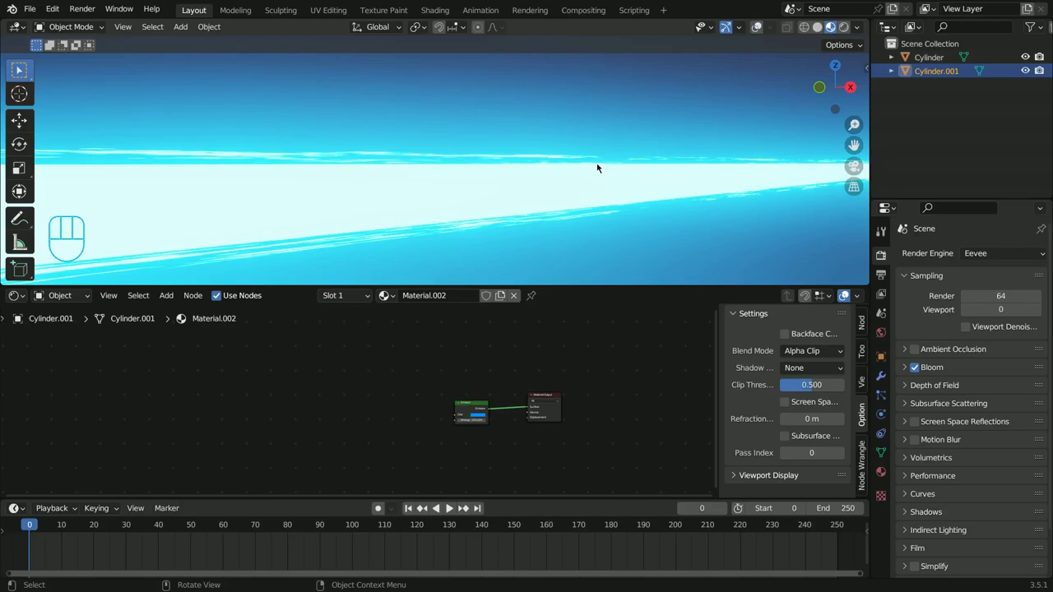
scroll(552, 214, down, 3)
shift+middle_drag(552, 214, 594, 214)
scroll(587, 212, up, 3)
scroll(594, 214, up, 2)
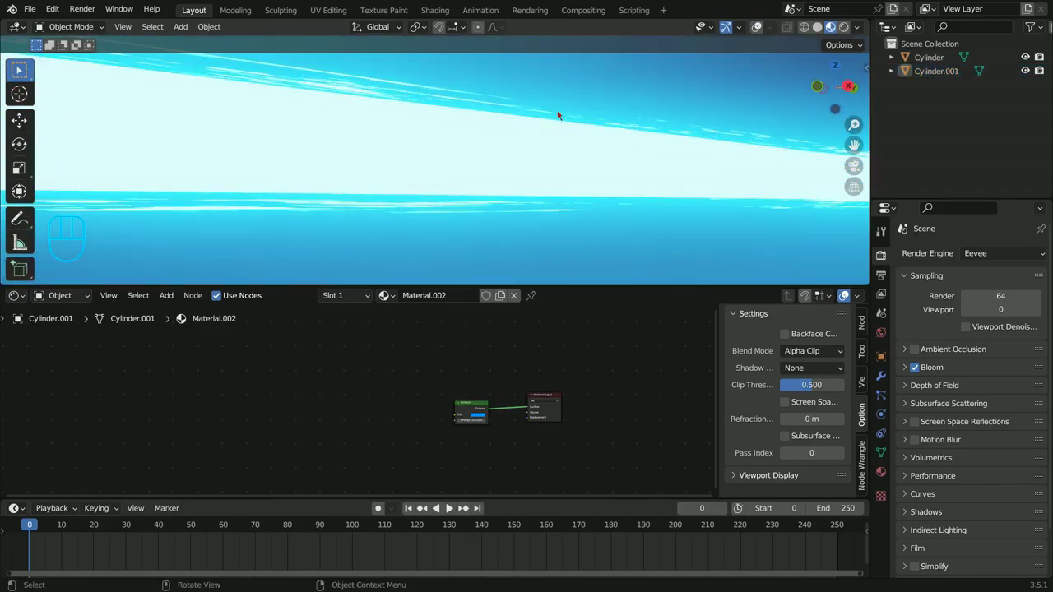
Drive the outer beam's Mapping Location Z with a #-frame expression that lowers it 0.02 m per frame.
click(559, 115)
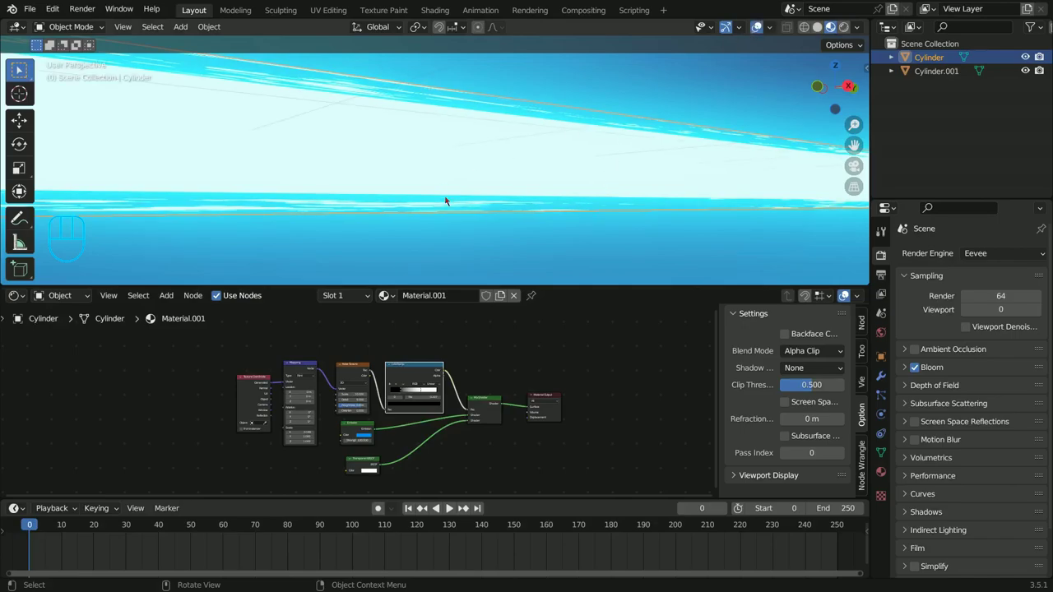
scroll(402, 427, up, 5)
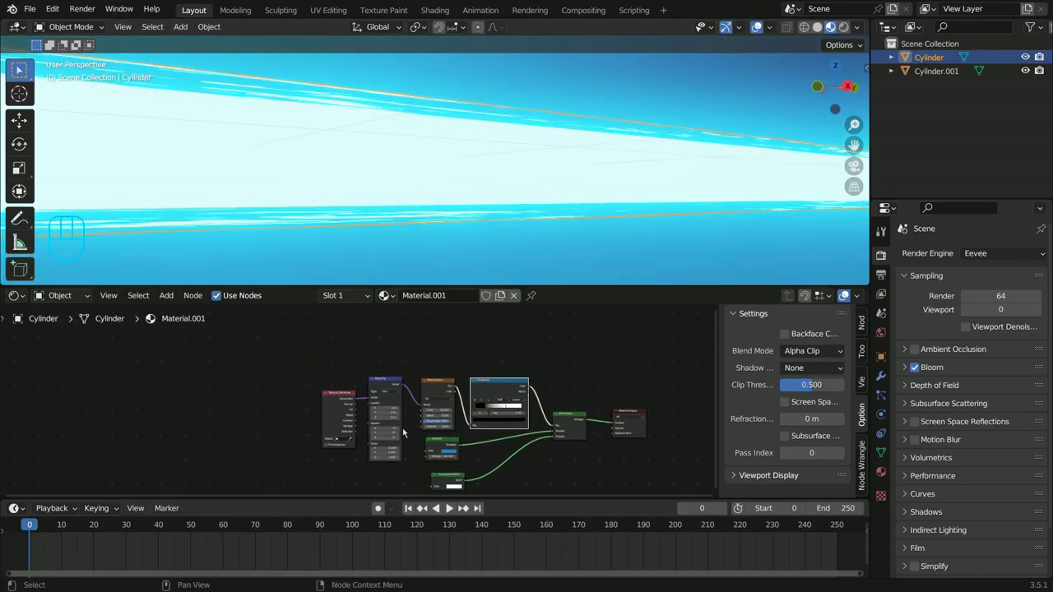
mouse_move(454, 375)
mouse_down()
mouse_move(446, 366)
mouse_move(468, 362)
mouse_up()
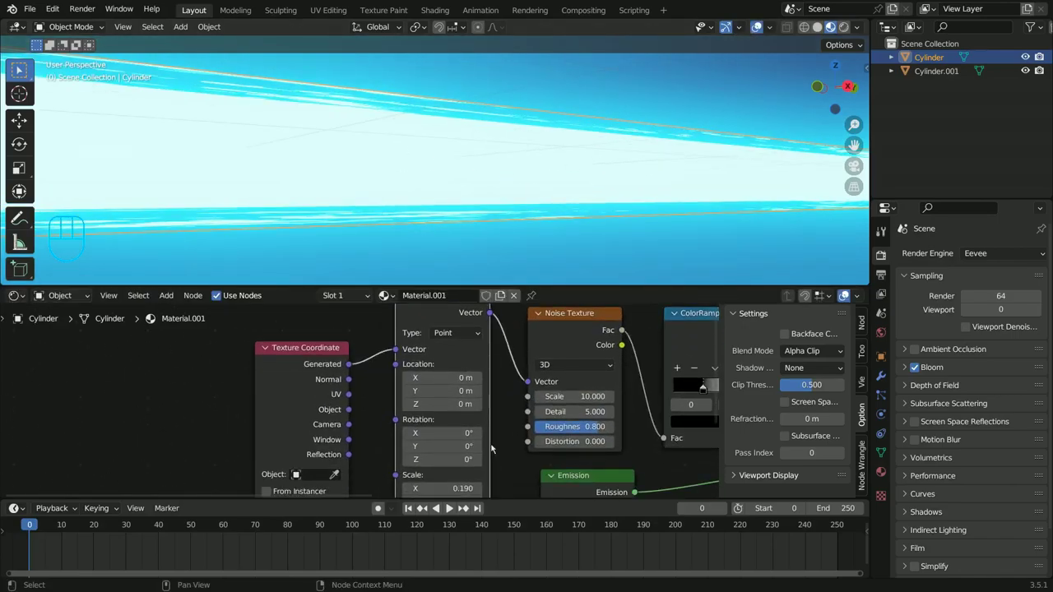
scroll(493, 445, up, 2)
shift+drag(473, 406, 501, 409)
click(500, 409)
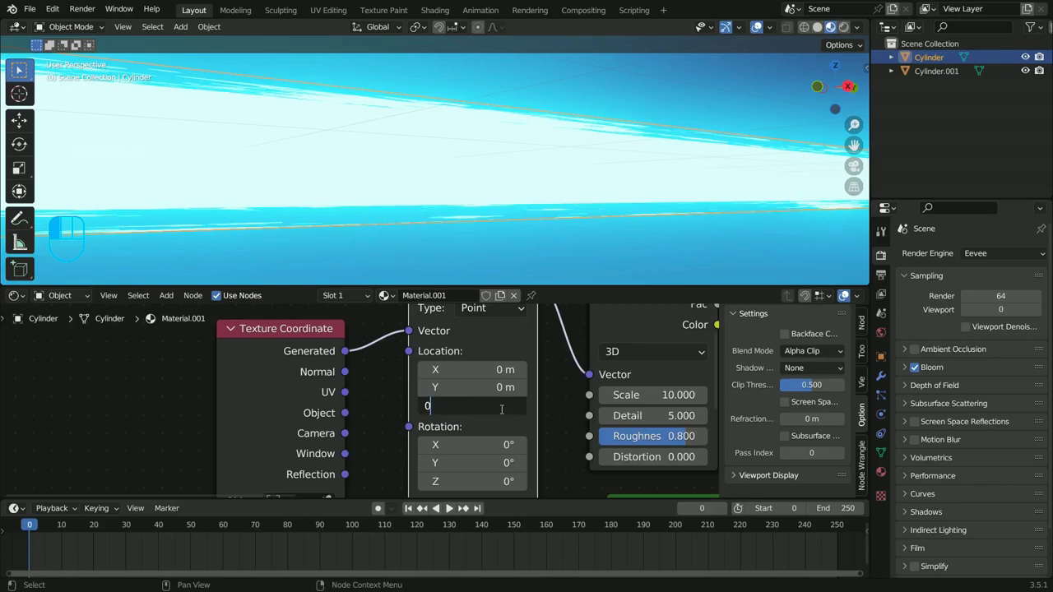
text(0)
key(Return)
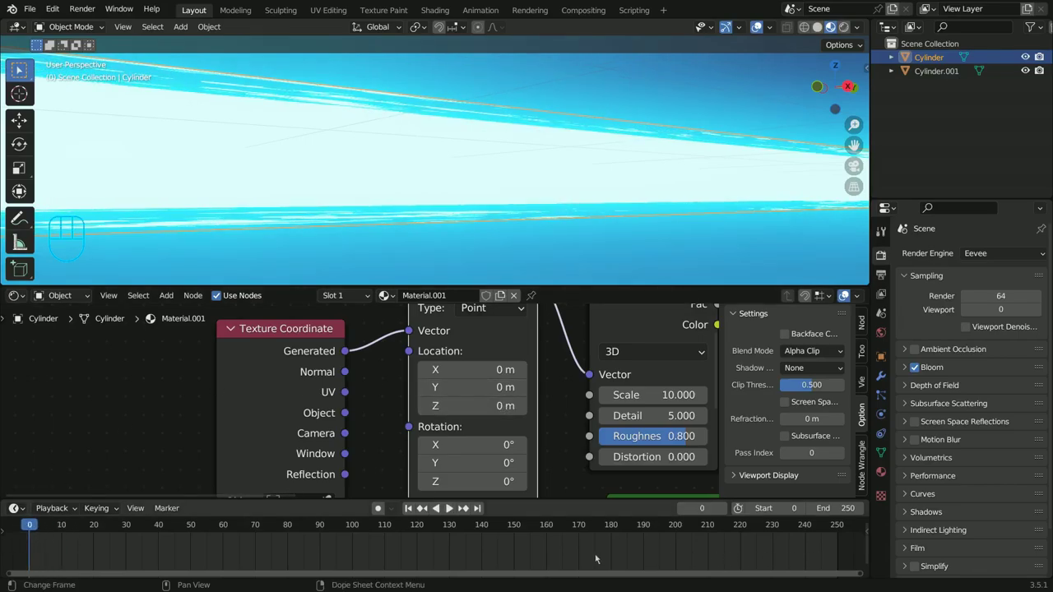
scroll(456, 454, up, 3)
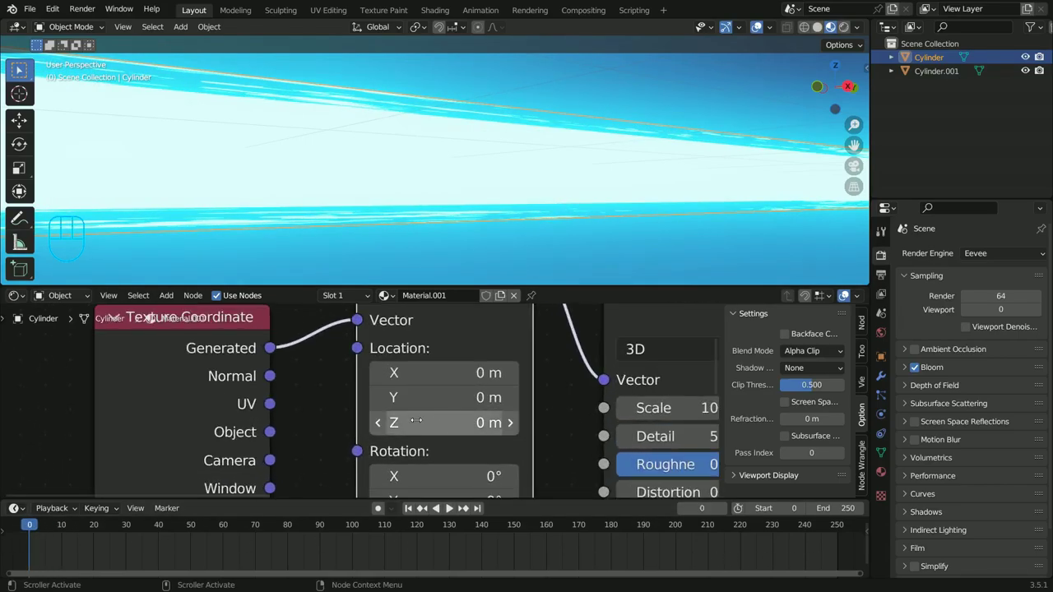
drag(419, 422, 419, 422)
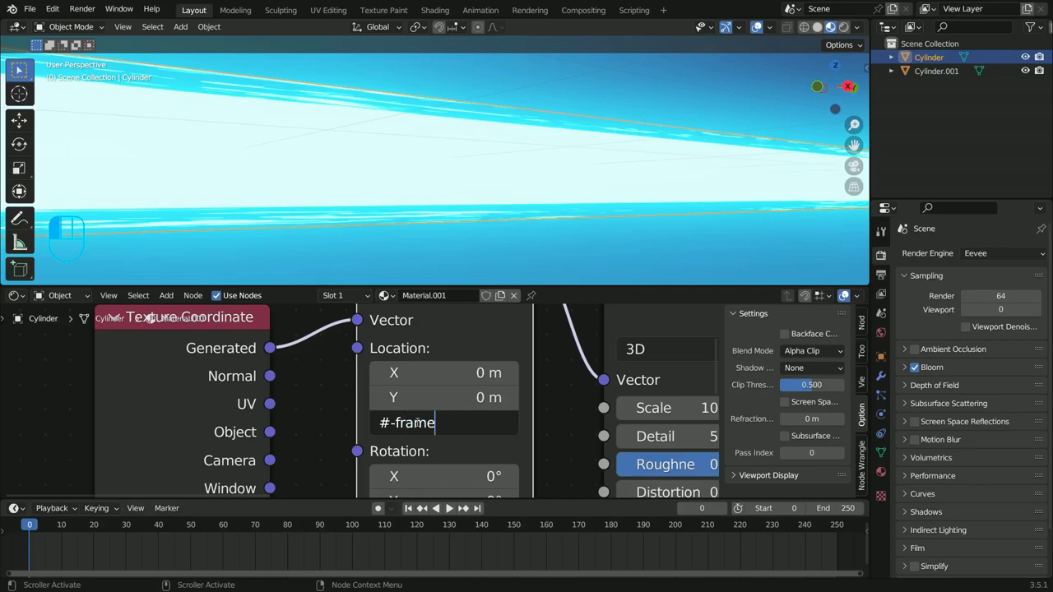
key(Return)
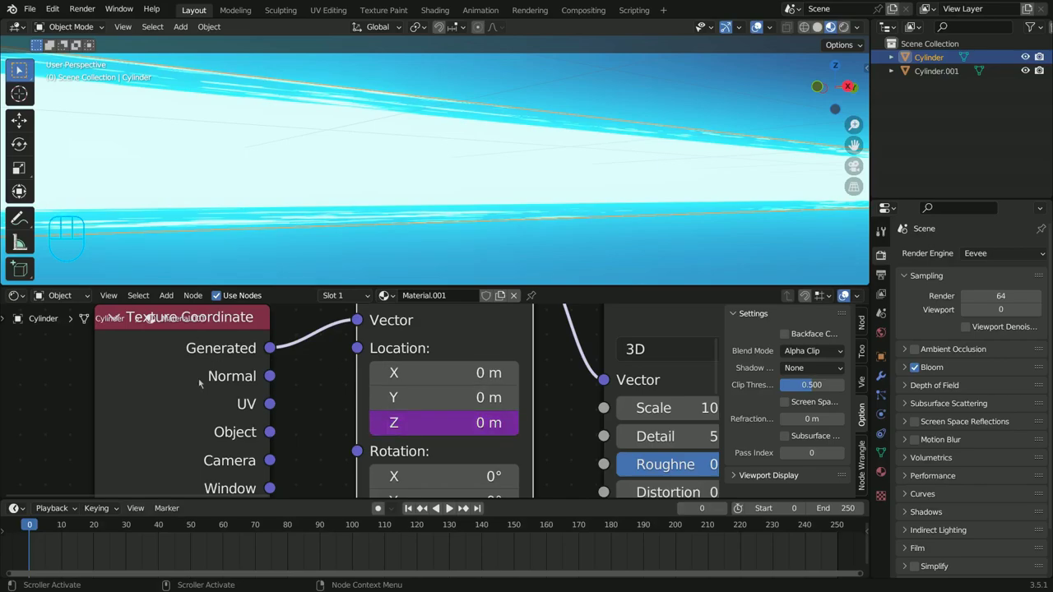
Play the animation to check how the streaks travel along the outer beam, and return to frame 0.
click(449, 508)
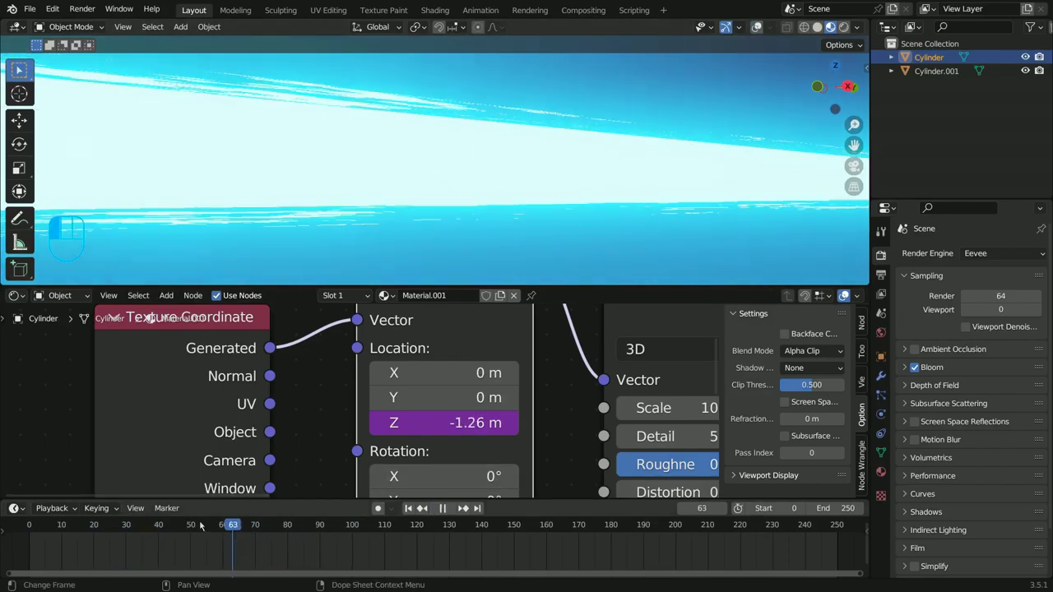
key(Escape)
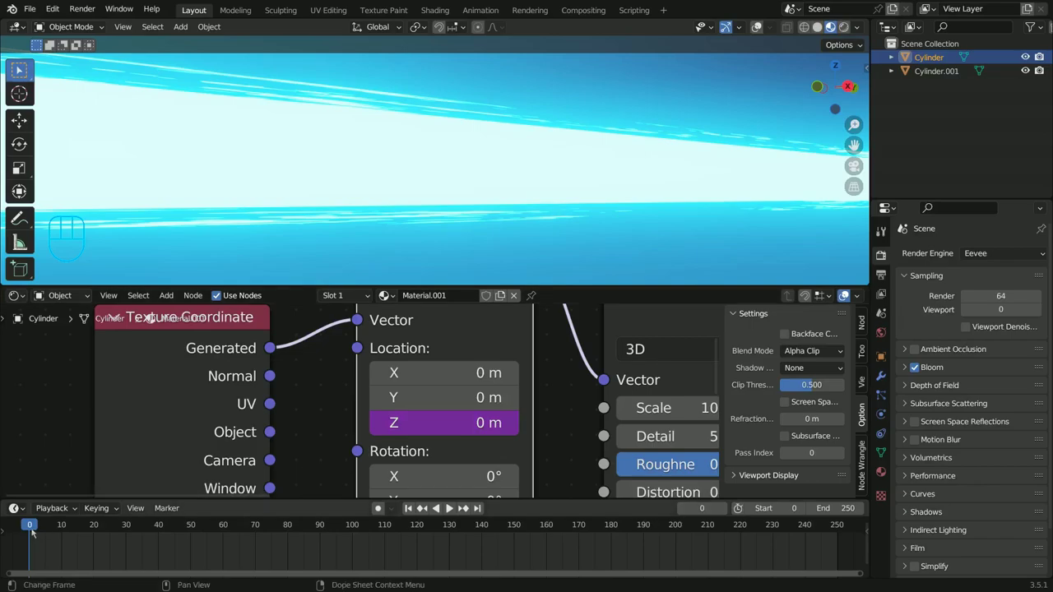
key(space)
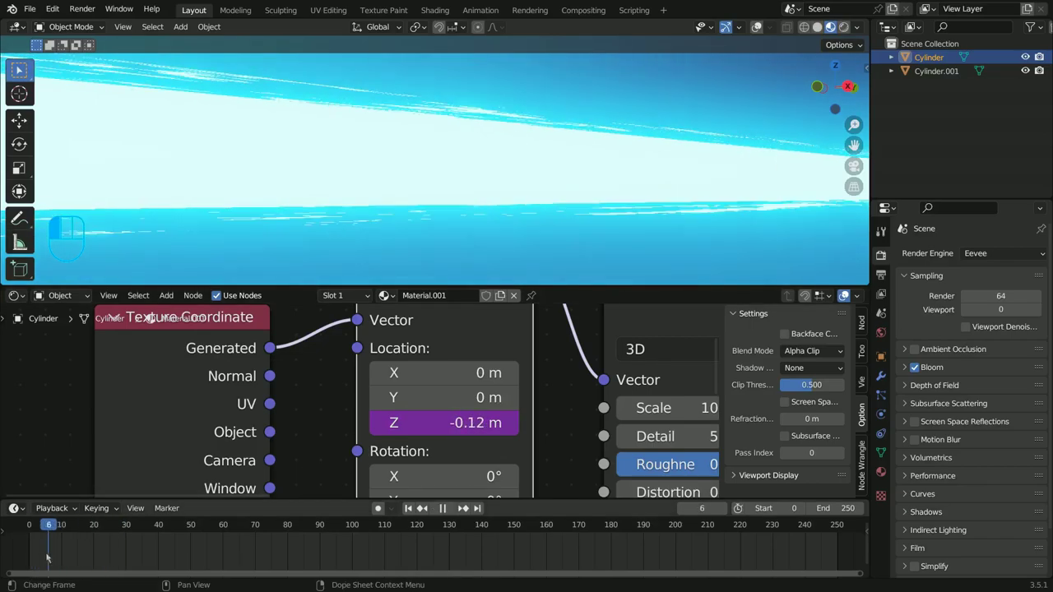
key(Escape)
click(449, 508)
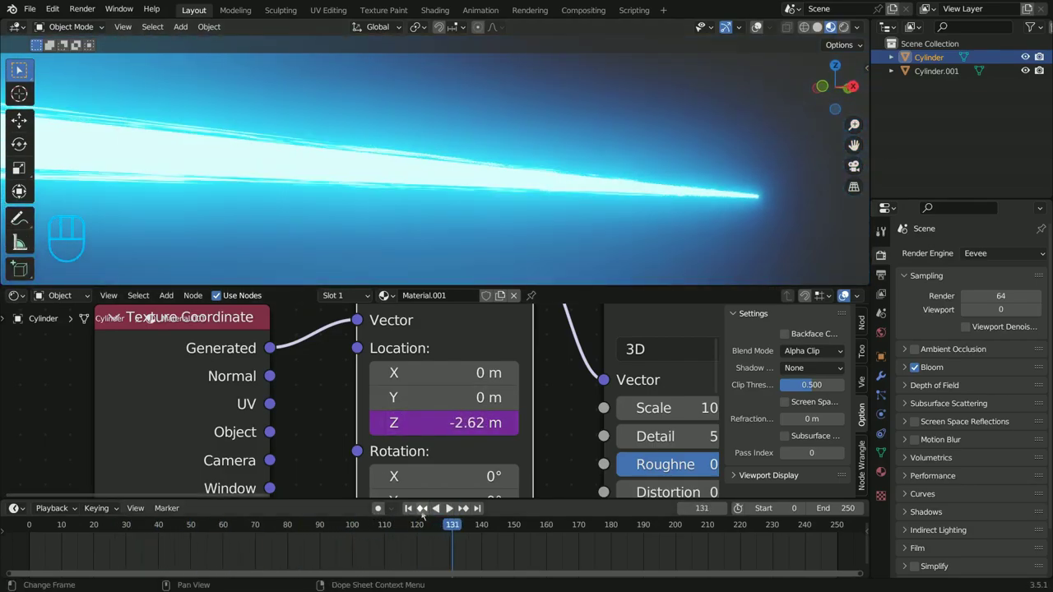
key(Escape)
middle_drag(533, 166, 493, 199)
key(r)
key(r)
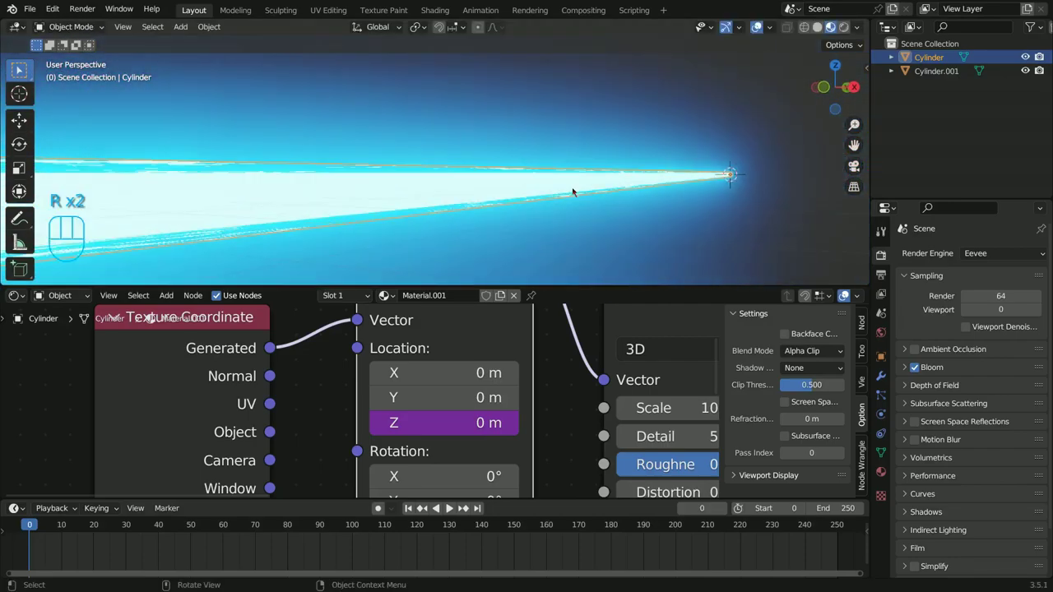
Parent the inner beam to the outer beam with the Object option.
click(450, 191)
click(452, 188)
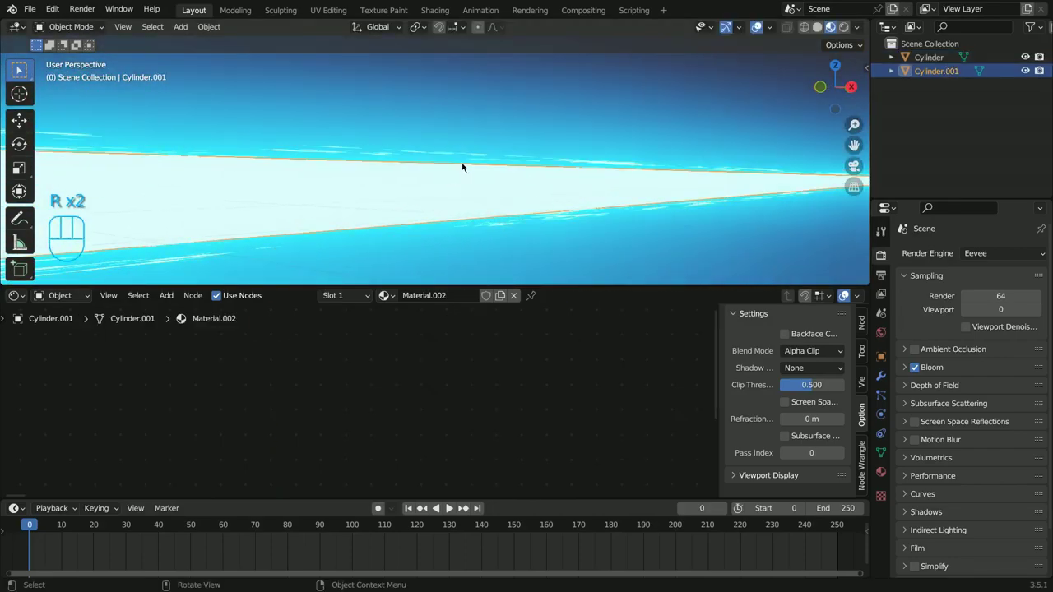
click(466, 163)
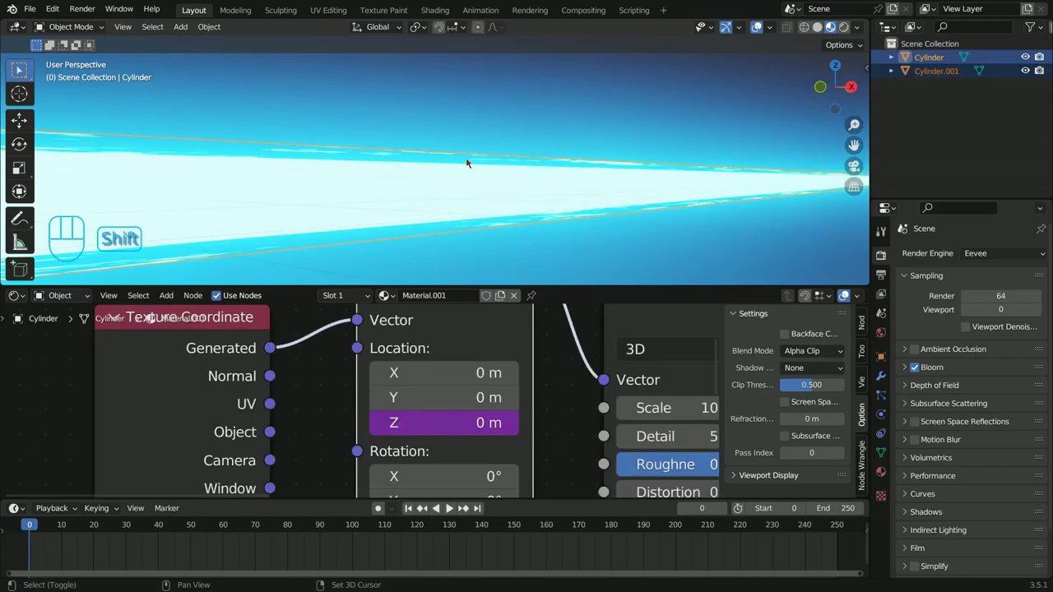
key(ctrl+p)
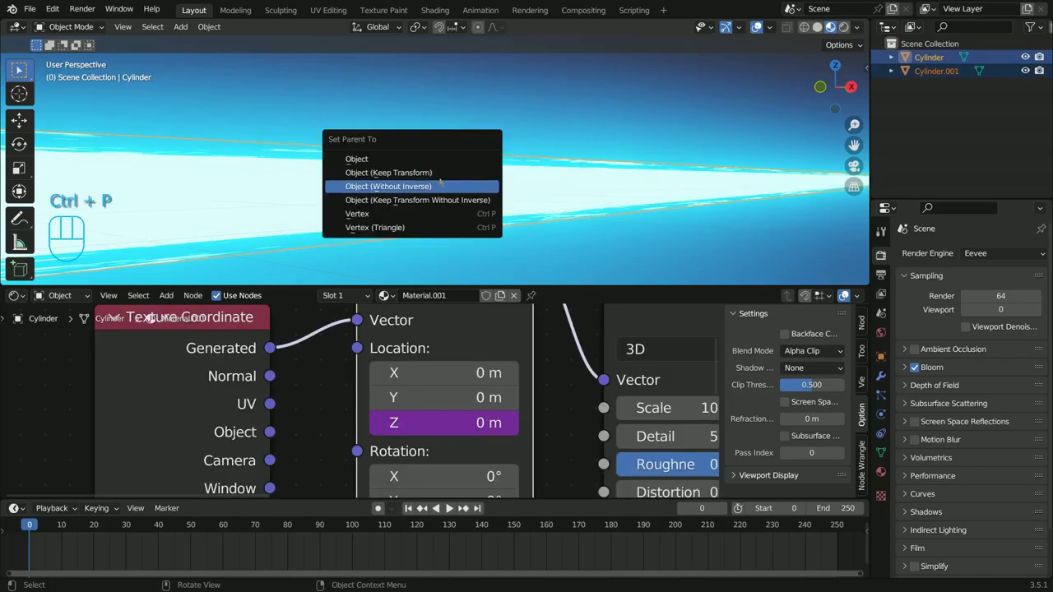
click(445, 162)
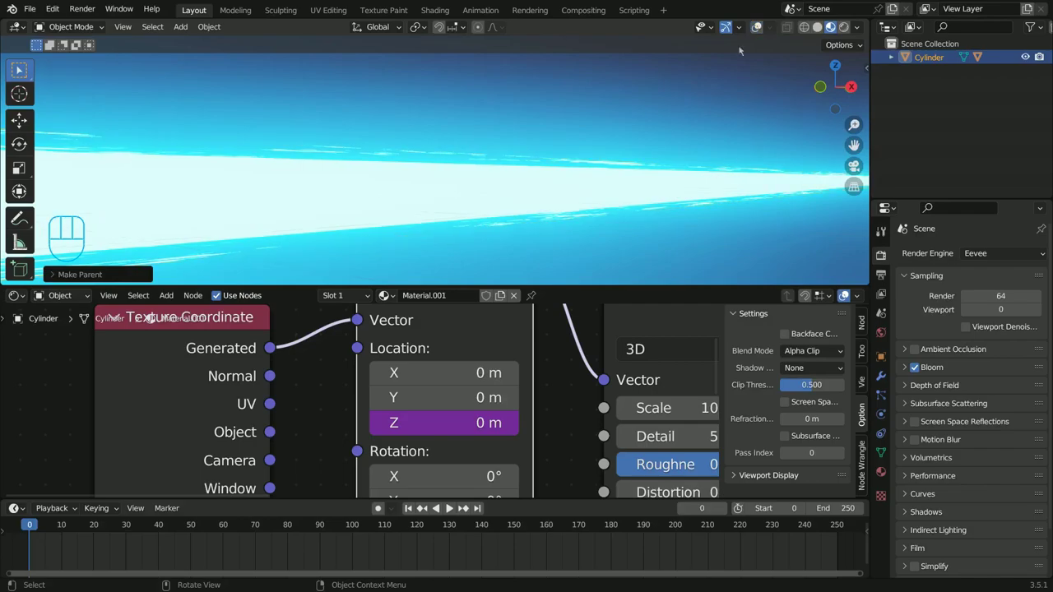
scroll(739, 51, down, 2)
key(r)
key(r)
key(s)
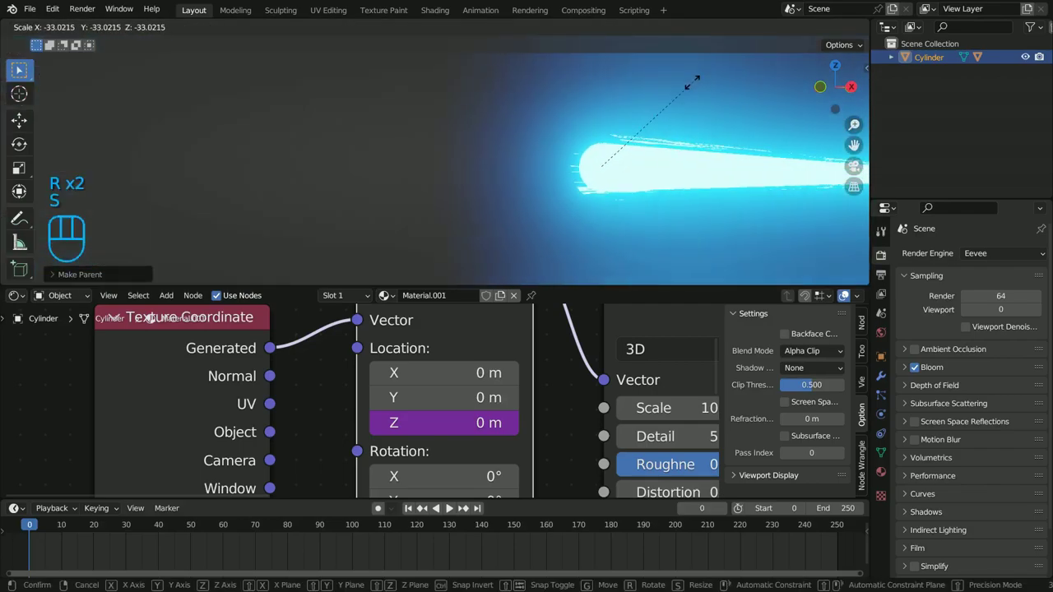
right_click(668, 102)
scroll(543, 171, up, 4)
shift+middle_drag(625, 107, 582, 106)
scroll(583, 143, up, 3)
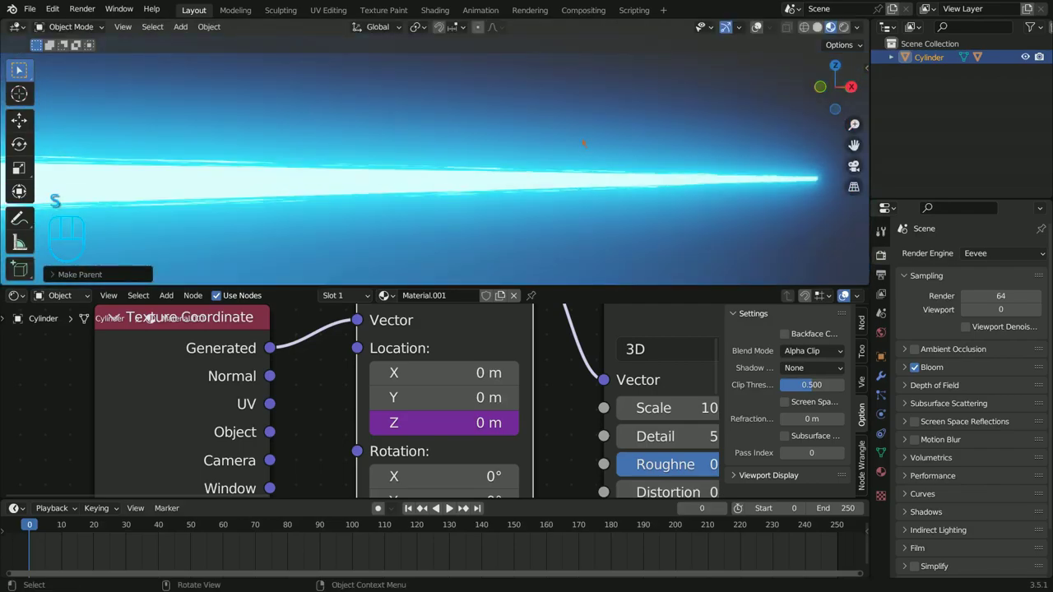
Append the Godzilla 2014 collection to the scene and select its Godzilla_rig armature at the beam's narrow end.
middle_drag(584, 143, 567, 177)
middle_drag(601, 223, 592, 124)
click(592, 121)
shift+middle_drag(703, 174, 822, 152)
click(29, 8)
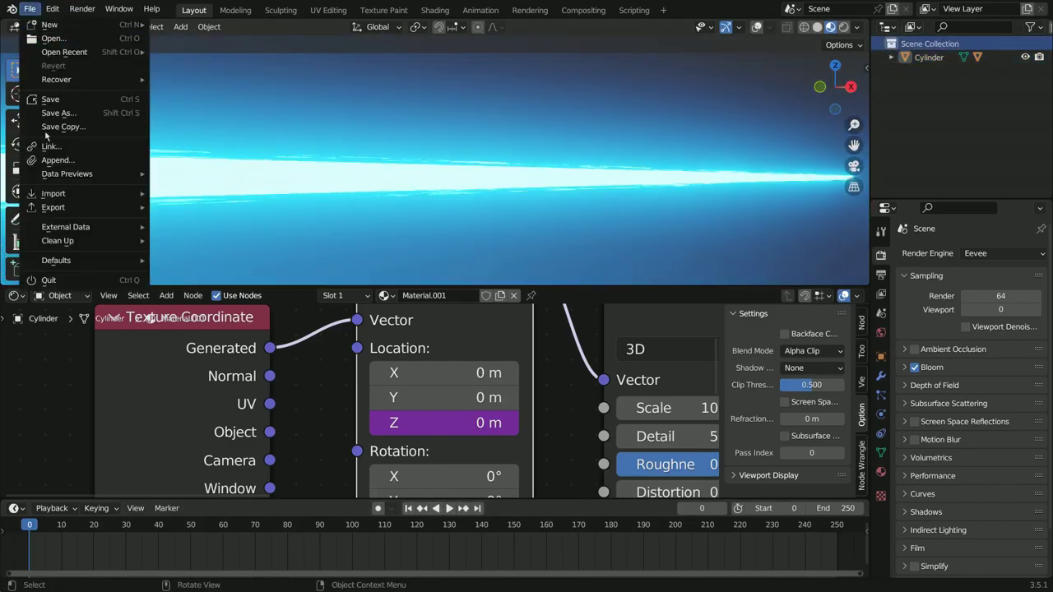
click(67, 160)
double_click(457, 184)
scroll(465, 181, down, 2)
shift+middle_drag(466, 180, 482, 186)
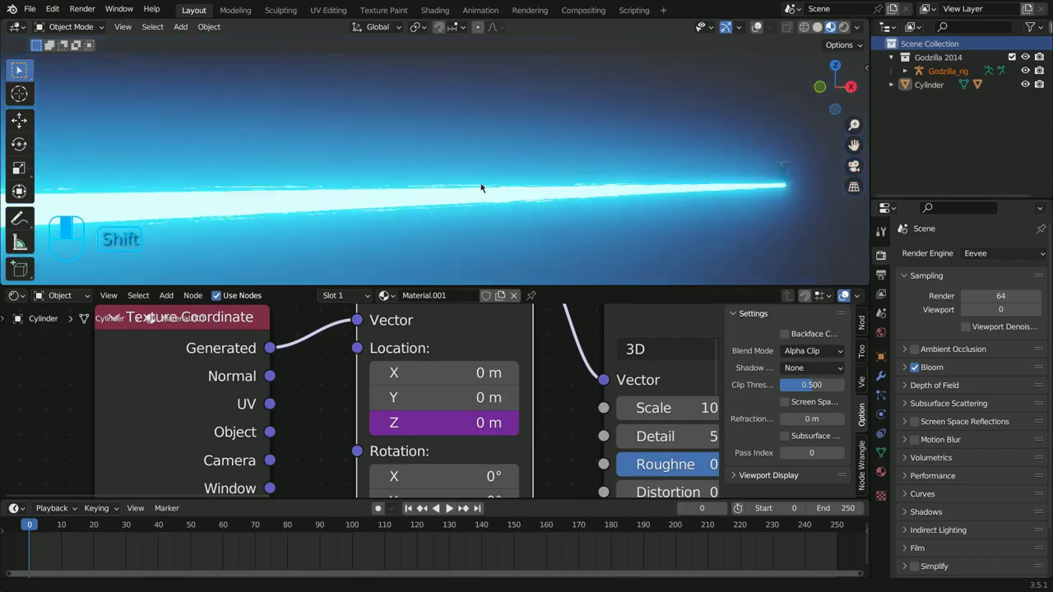
scroll(493, 183, down, 3)
click(648, 175)
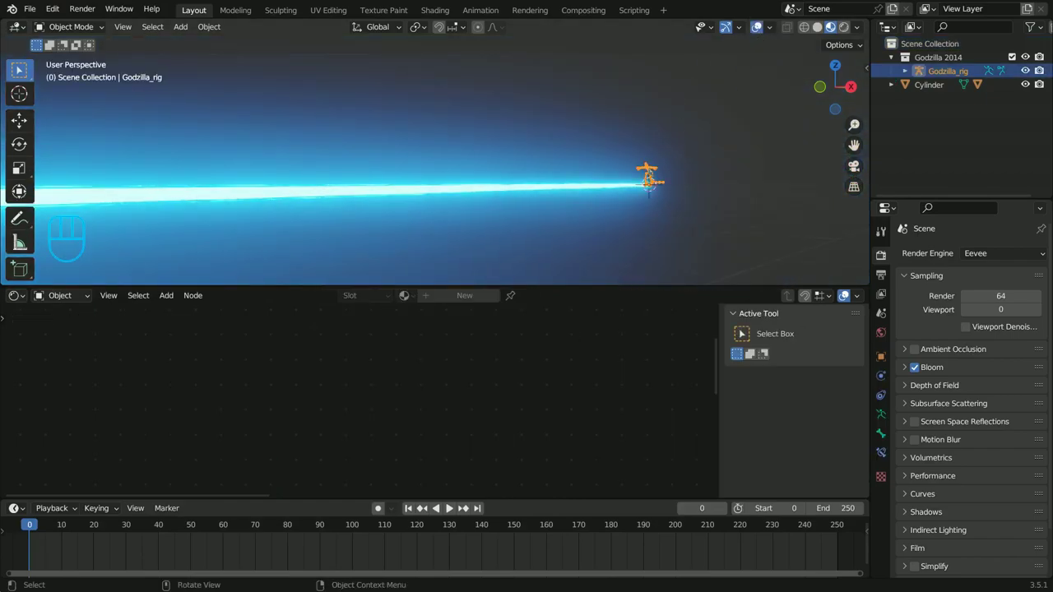
Scale the outer beam down uniformly in the right orthographic view to suit the size of the Godzilla model.
key(KP_Decimal)
middle_drag(582, 177, 736, 51)
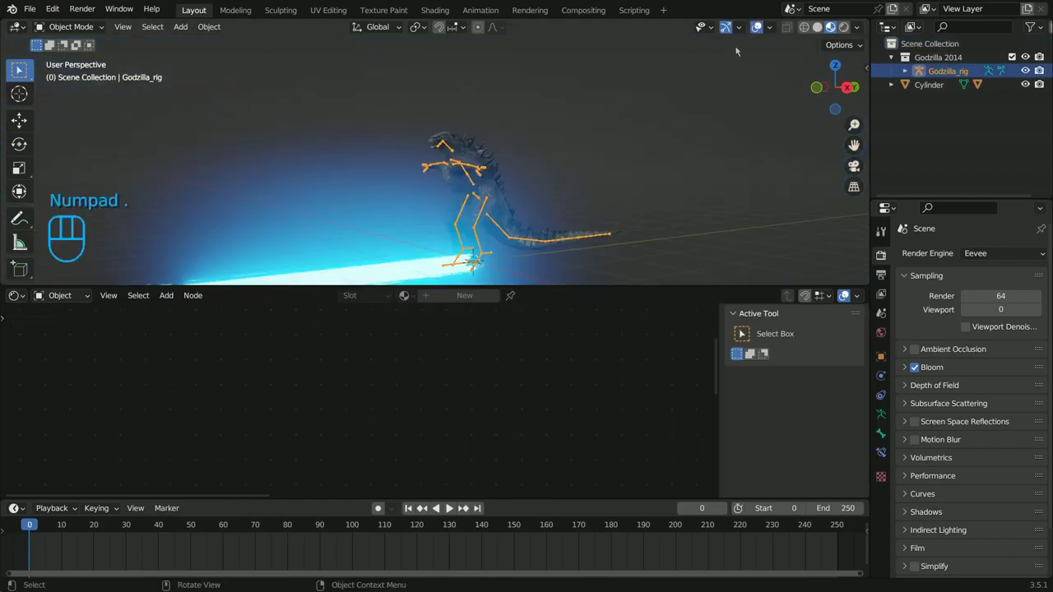
shift+middle_drag(560, 179, 639, 123)
middle_drag(639, 123, 634, 123)
scroll(634, 122, down, 2)
click(756, 28)
scroll(499, 219, up, 4)
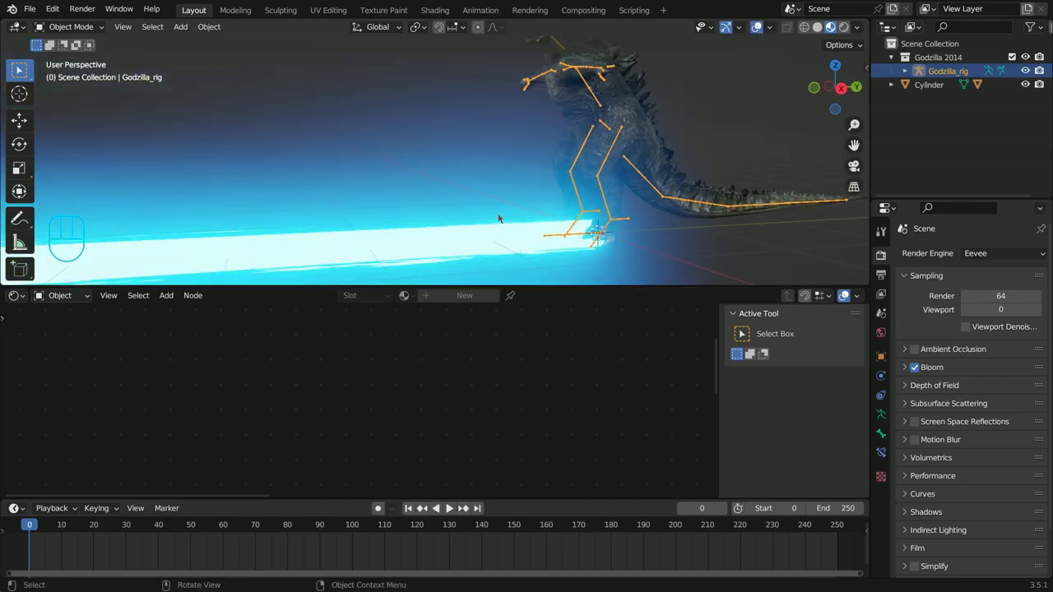
click(489, 253)
key(KP_3)
scroll(260, 255, down, 3)
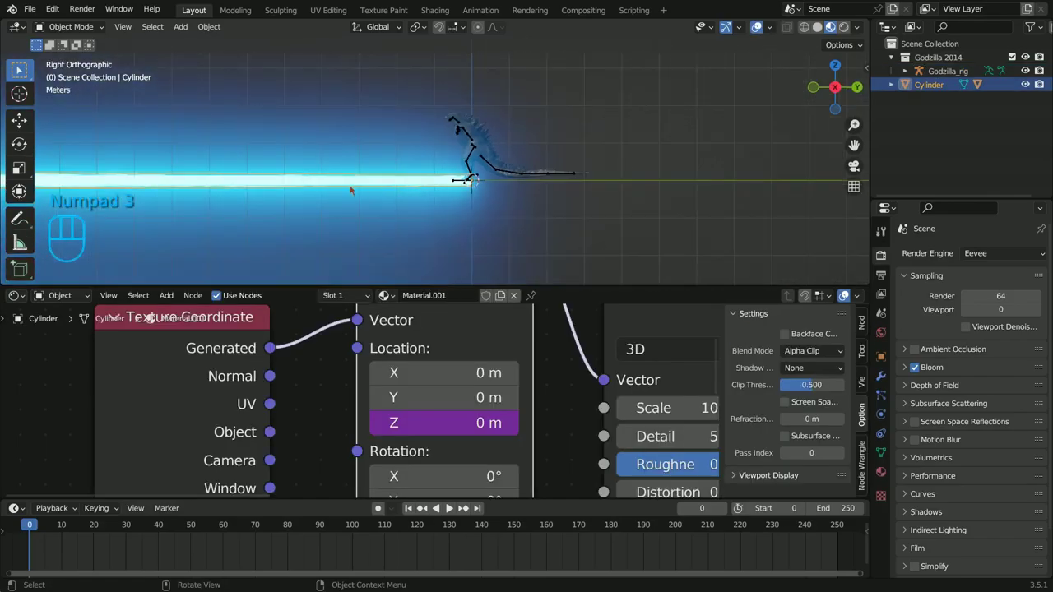
key(s)
key(s)
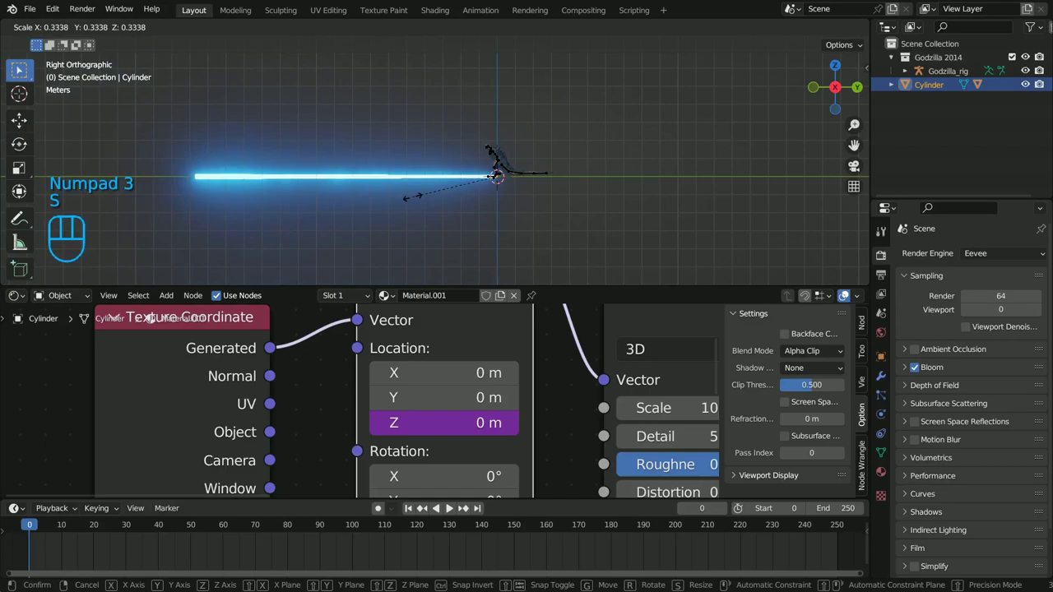
click(552, 219)
scroll(551, 218, up, 7)
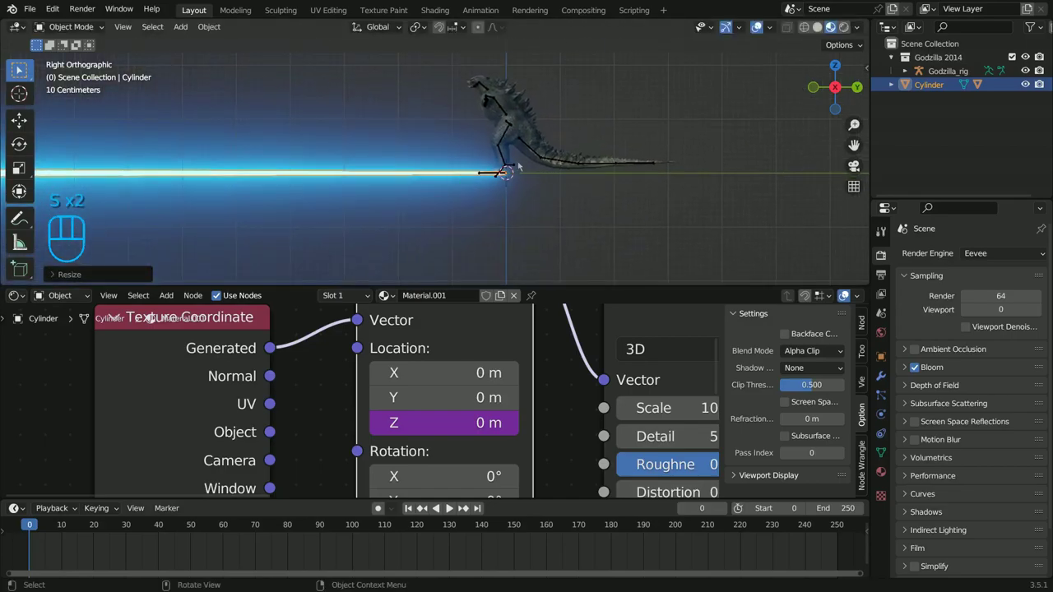
Put the Godzilla_rig armature into Pose Mode and select the Head M bone at the jaw.
middle_drag(730, 117, 765, 128)
scroll(622, 102, down, 5)
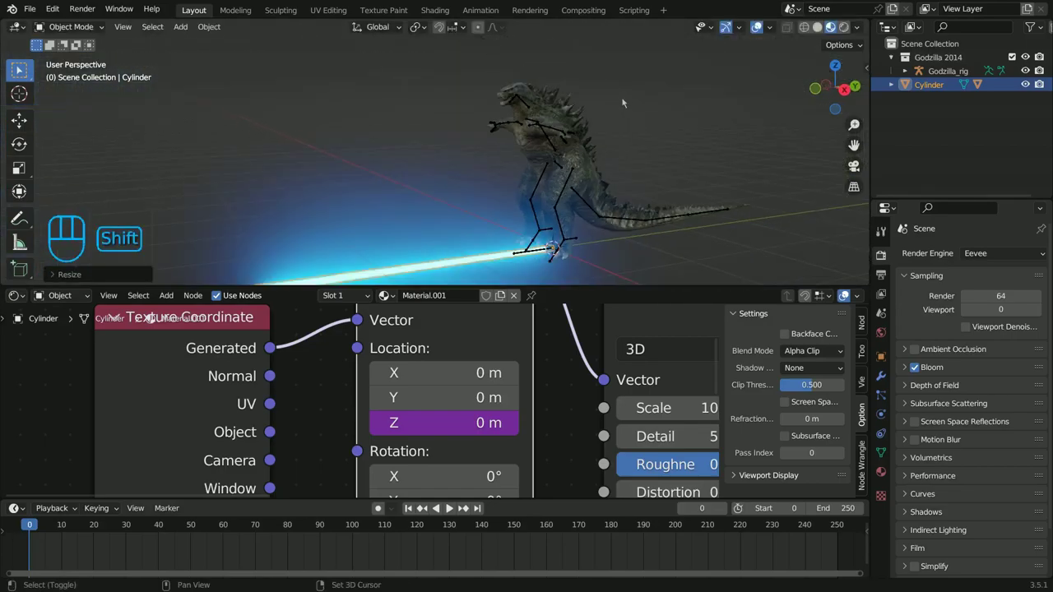
shift+middle_drag(623, 101, 566, 158)
click(442, 186)
scroll(529, 168, up, 4)
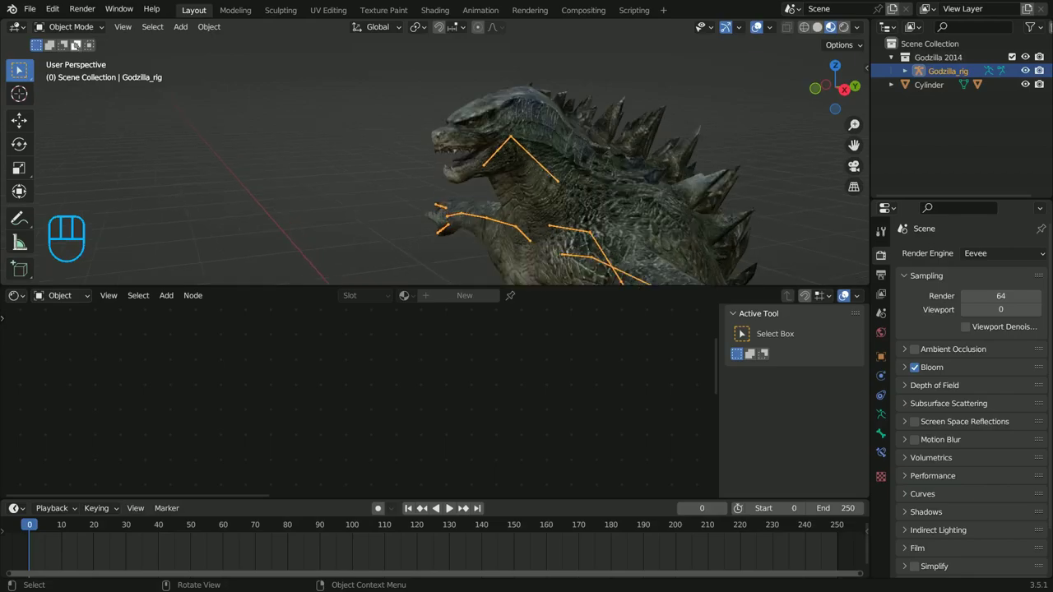
click(72, 28)
click(86, 71)
shift+middle_drag(630, 145, 553, 168)
middle_drag(552, 168, 560, 166)
scroll(438, 137, up, 5)
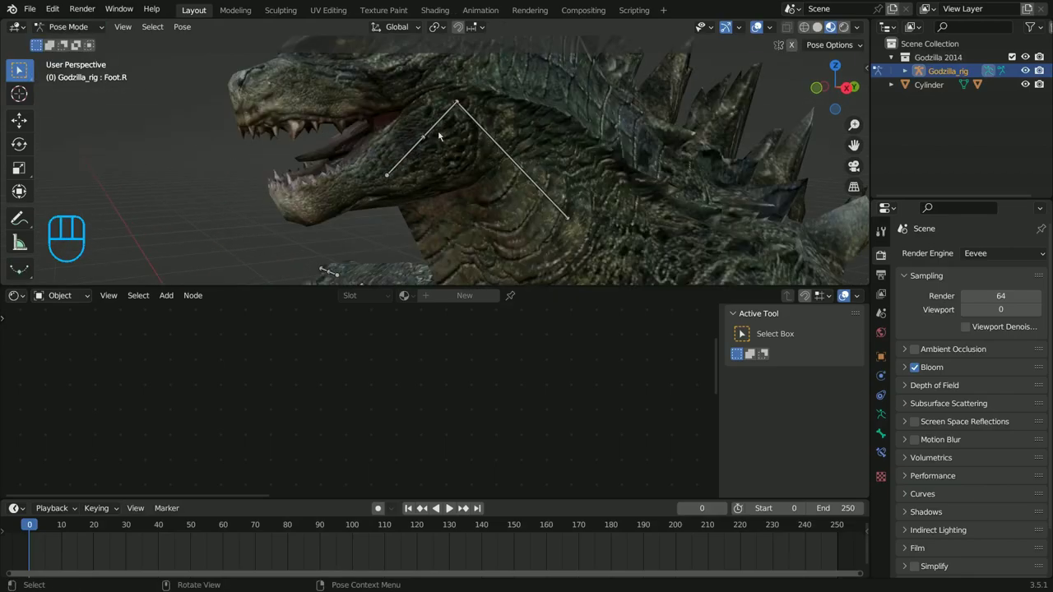
scroll(565, 115, down, 5)
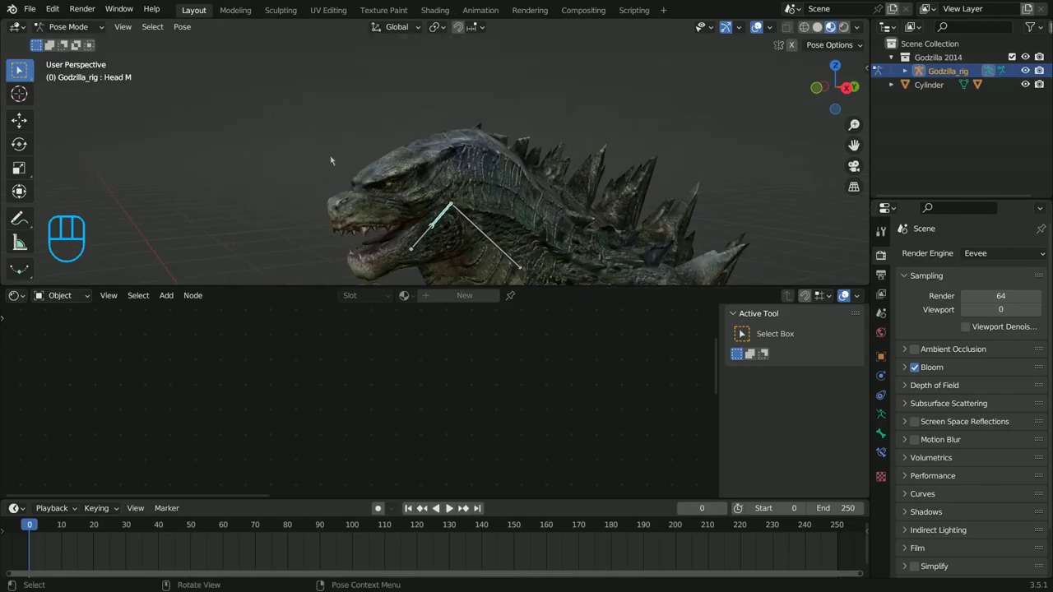
Try a free trackball rotation of the Head M bone, cancel it, and return the rig to Object Mode.
middle_drag(485, 168, 518, 177)
key(r)
key(r)
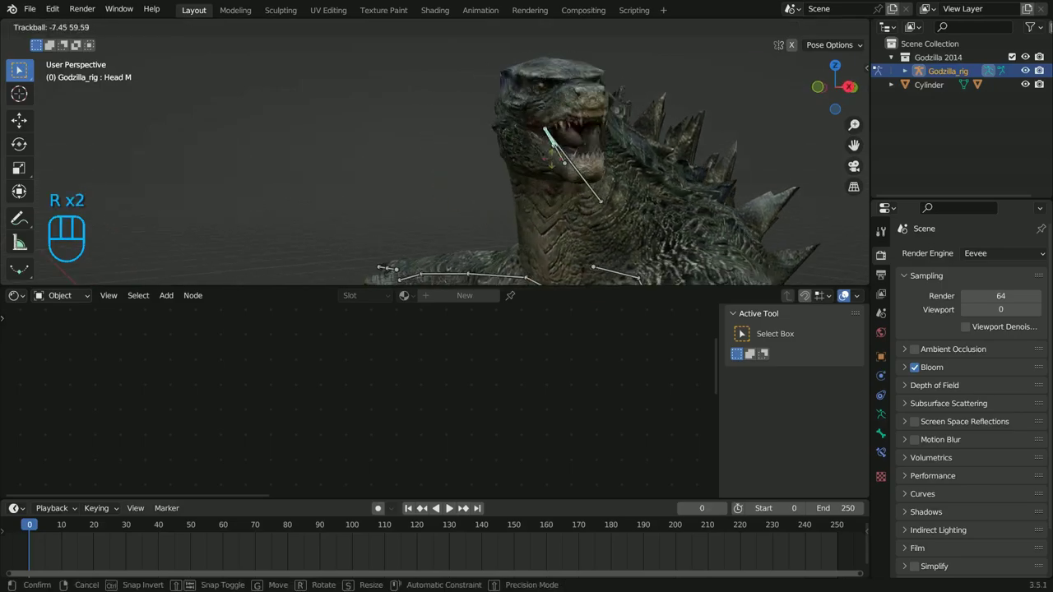
right_click(383, 267)
scroll(383, 267, down, 4)
click(71, 27)
click(73, 42)
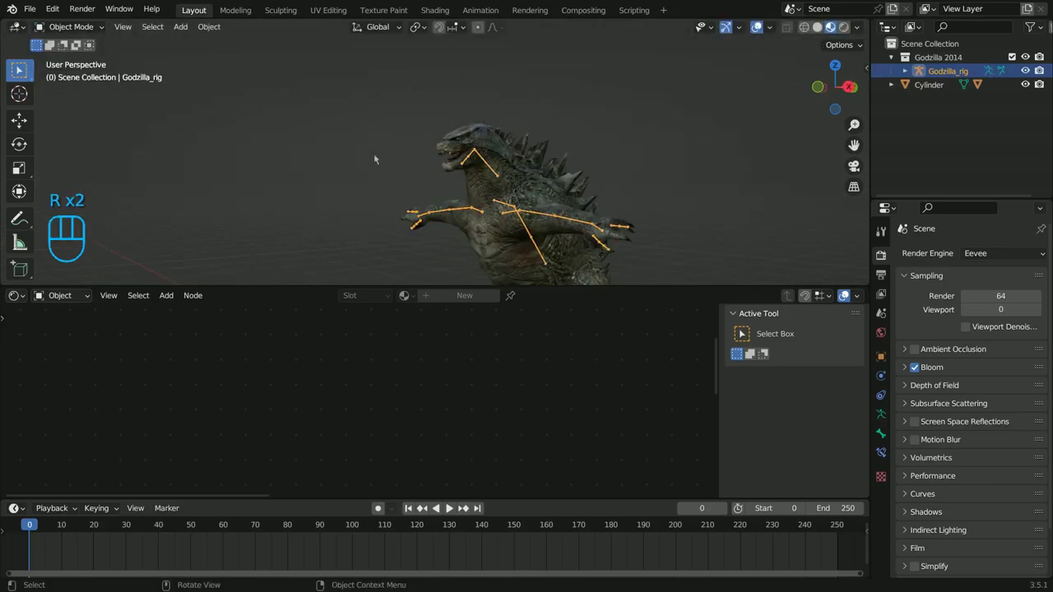
Add a Child Of constraint to the outer beam with Godzilla_rig as the target and Head M as the bone.
scroll(375, 161, down, 6)
shift+middle_drag(456, 255, 481, 216)
scroll(479, 234, up, 3)
click(473, 239)
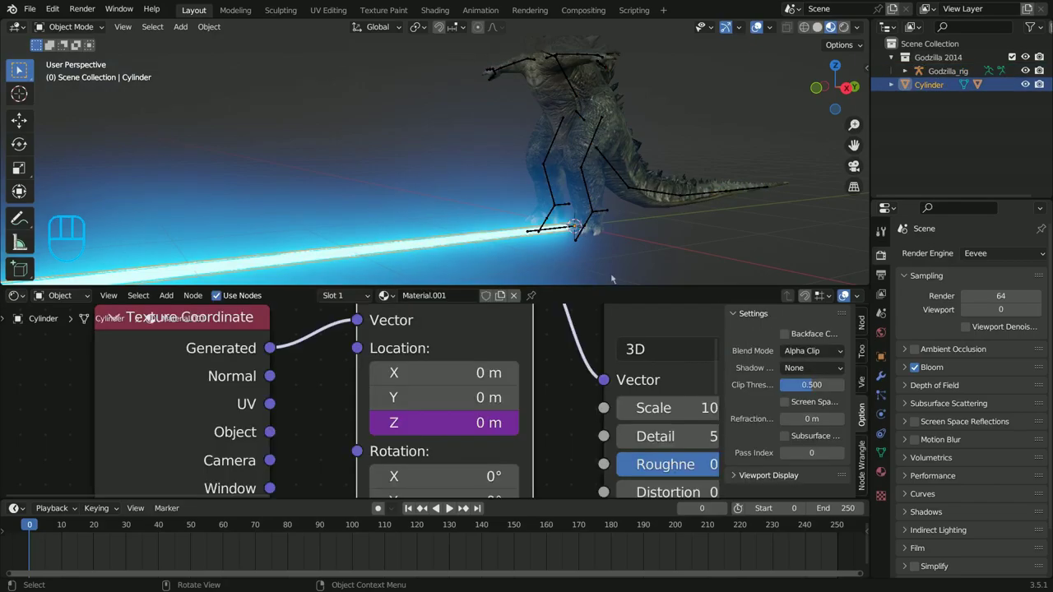
middle_drag(597, 240, 580, 221)
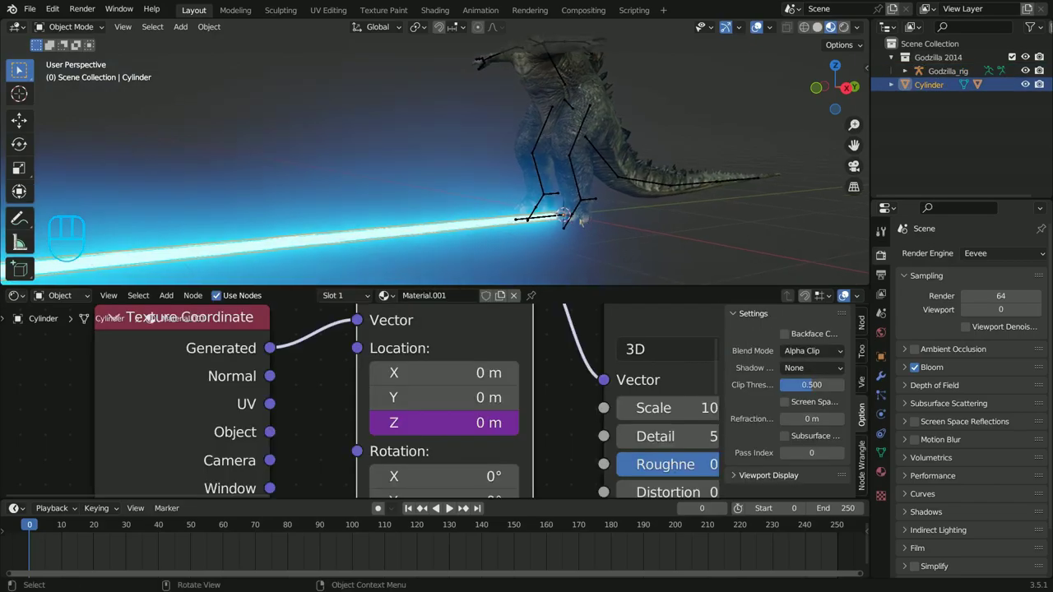
click(881, 434)
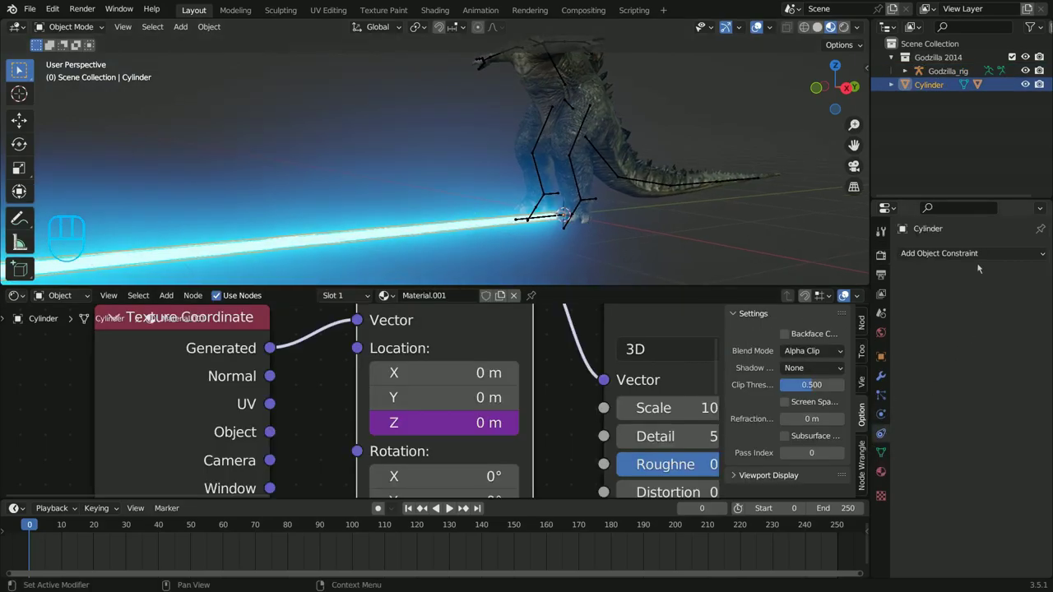
click(978, 260)
click(1012, 320)
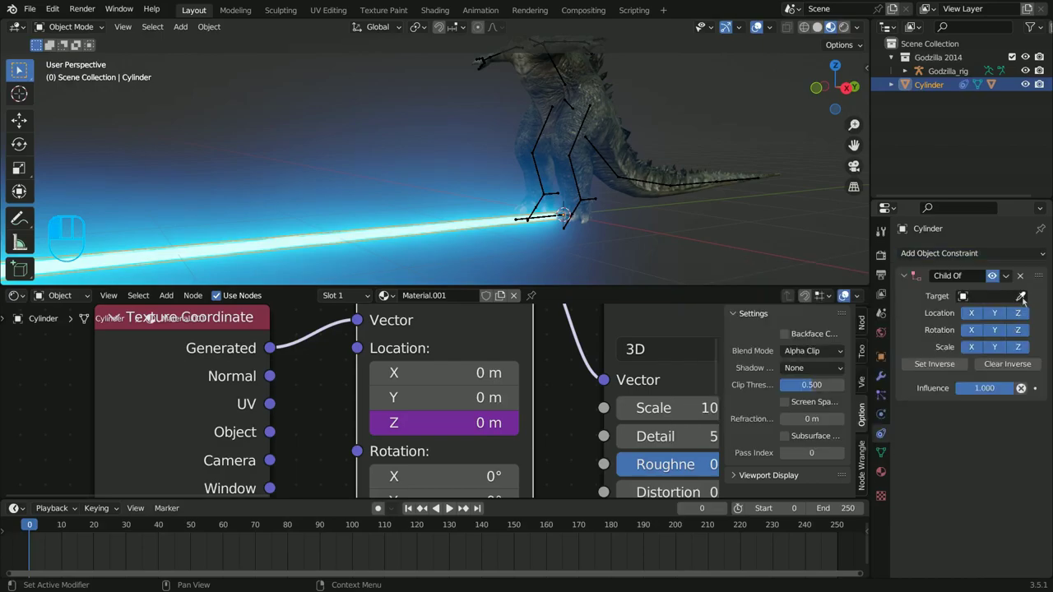
click(560, 79)
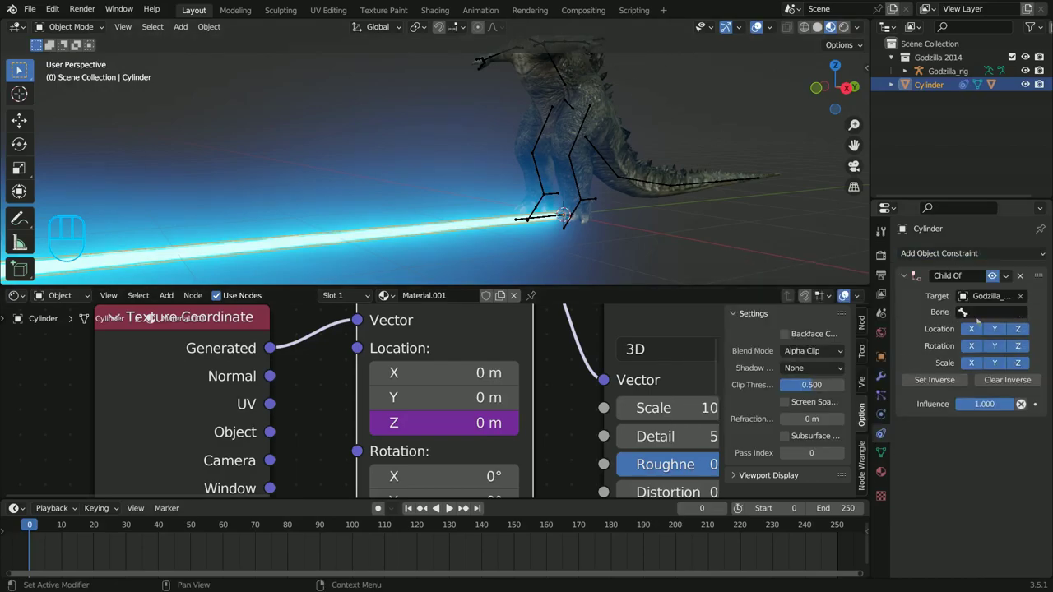
click(993, 312)
text(head)
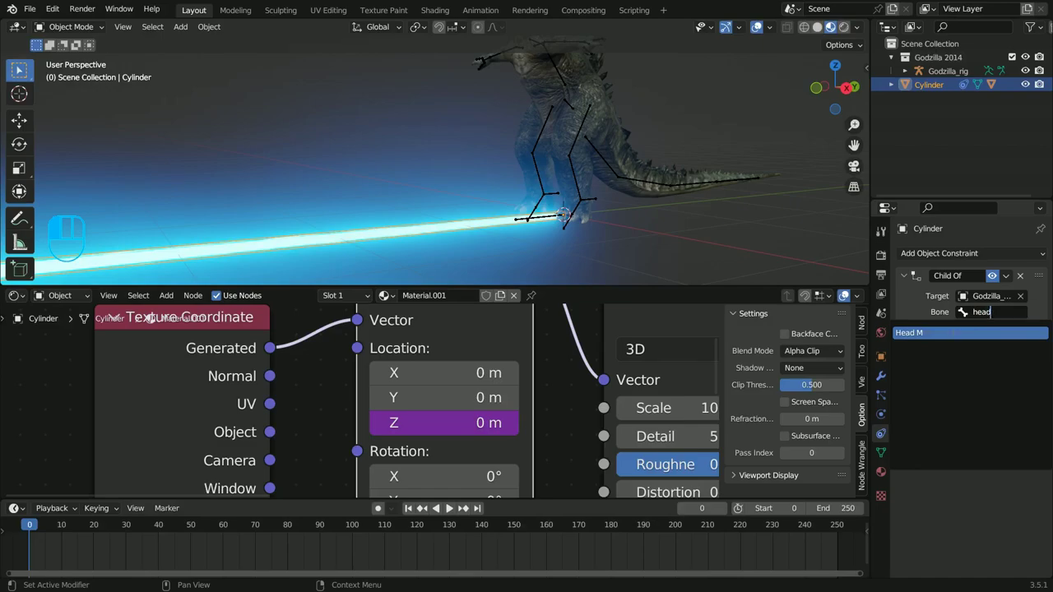
click(954, 333)
In the right orthographic view, rotate and move the beam so it shoots forward and downward from Godzilla's mouth.
shift+middle_drag(559, 78, 565, 202)
key(KP_3)
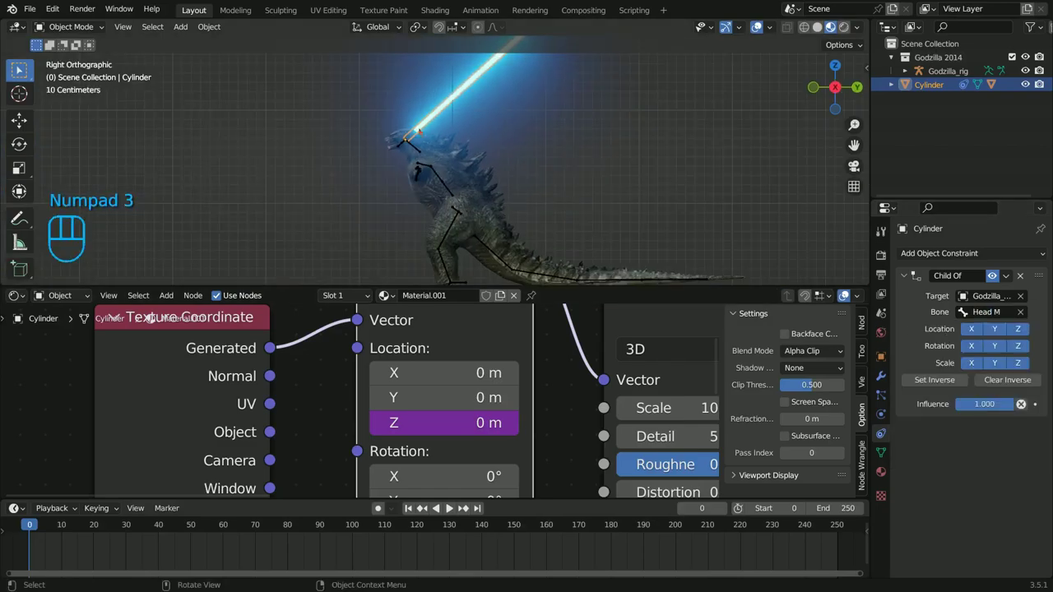
key(r)
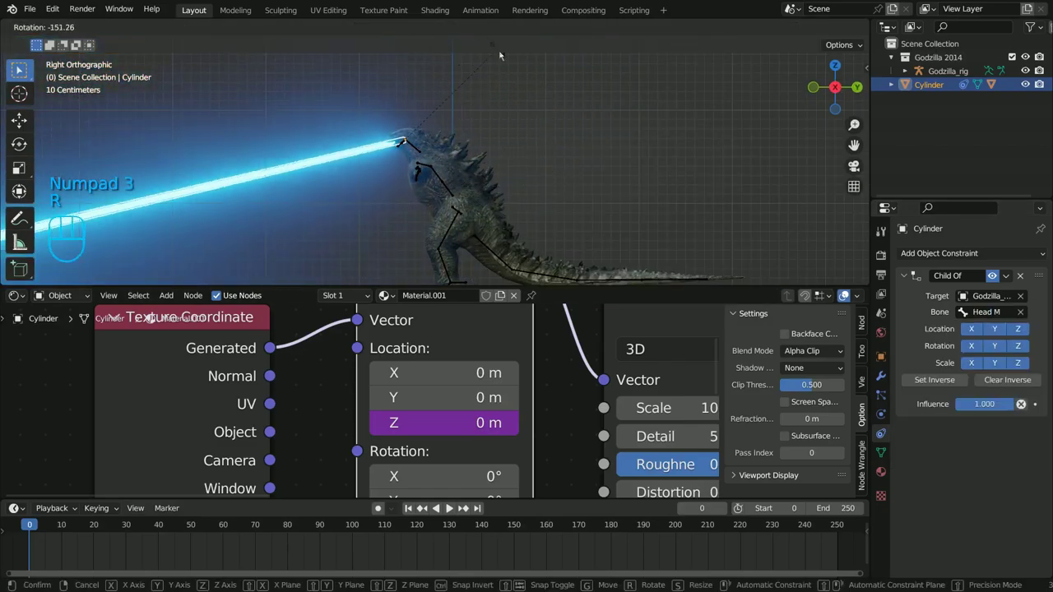
click(437, 167)
scroll(437, 167, up, 4)
key(g)
click(436, 175)
key(r)
click(354, 156)
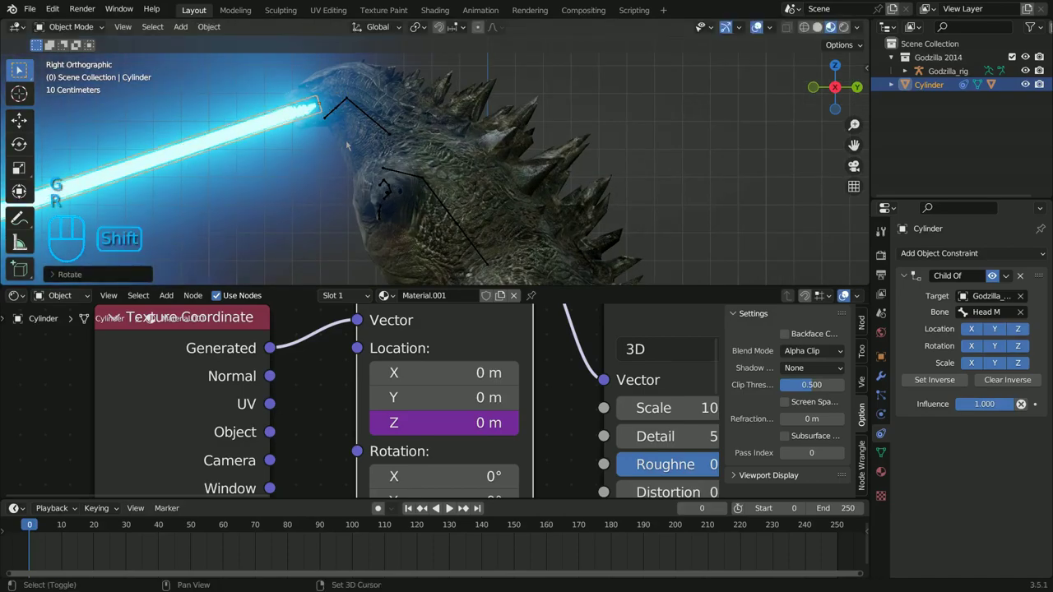
Fine-tune the beam's position so its narrow end sits deeper inside Godzilla's open mouth.
shift+middle_drag(337, 150, 488, 155)
scroll(488, 155, up, 5)
key(g)
click(505, 156)
shift+middle_drag(581, 133, 542, 190)
key(r)
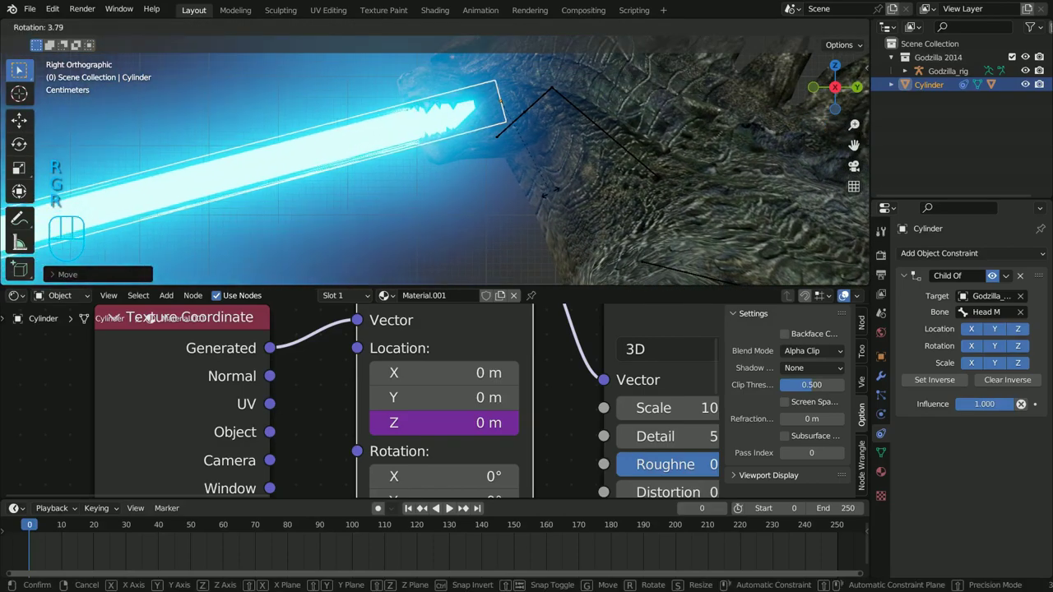
key(g)
click(559, 192)
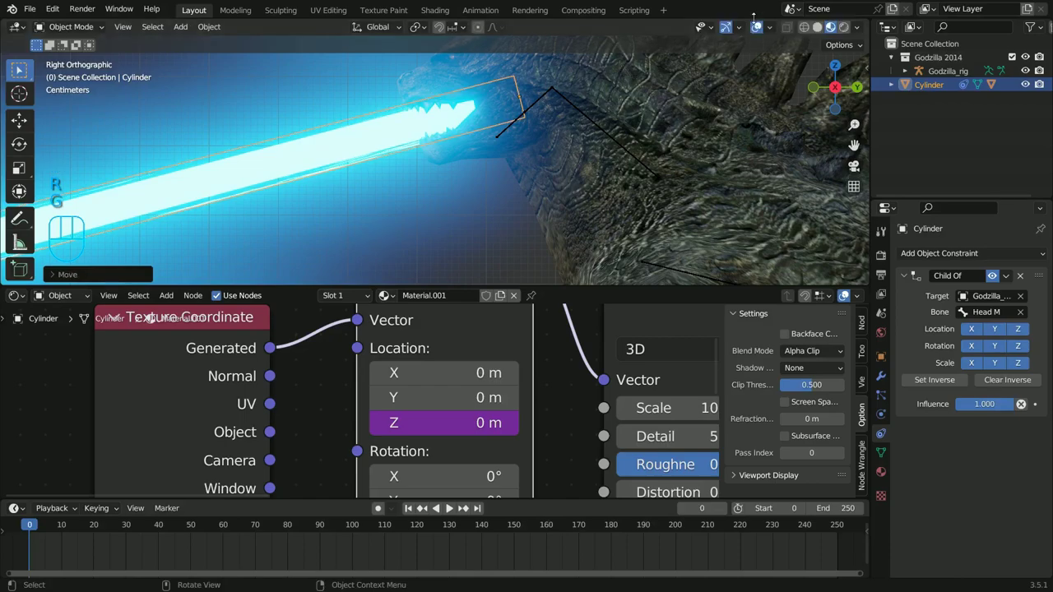
Select the Godzilla_rig armature and switch it to Pose Mode with the Head M bone active.
scroll(461, 176, down, 10)
shift+middle_drag(456, 216, 594, 159)
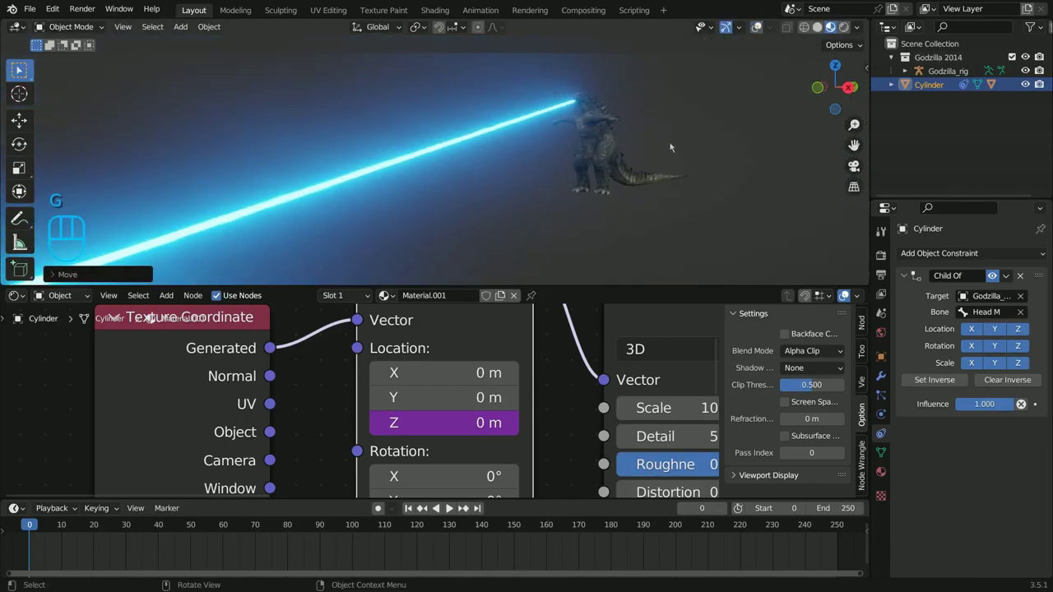
scroll(670, 145, up, 1)
shift+middle_drag(685, 126, 739, 100)
scroll(739, 104, up, 3)
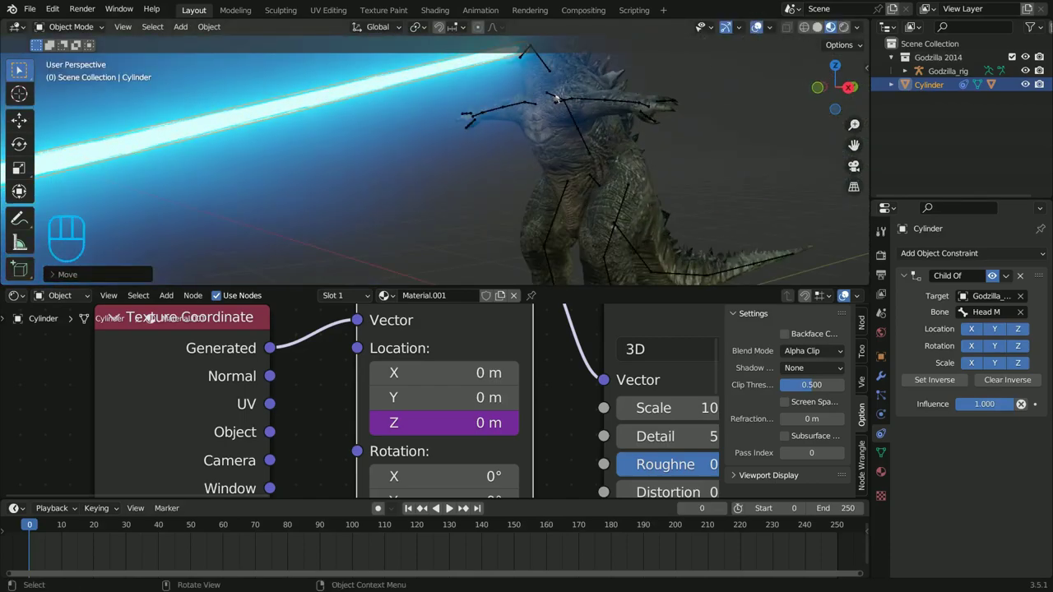
click(557, 98)
shift+middle_drag(557, 98, 458, 148)
click(81, 30)
click(74, 73)
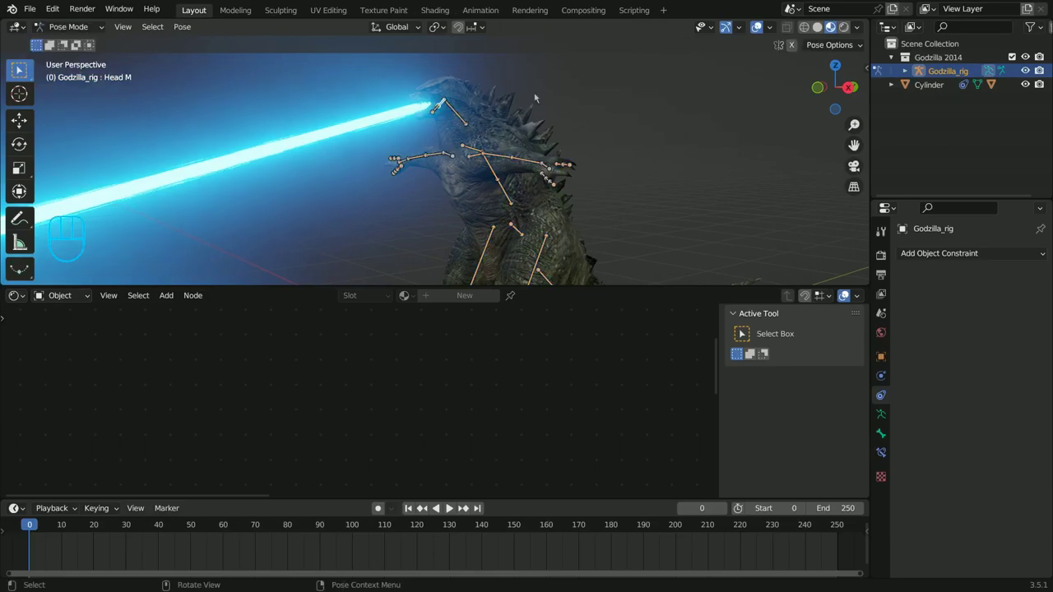
Rotate the Head M bone freely with the viewport overlays hidden to check that the beam follows Godzilla's head.
key(r)
key(r)
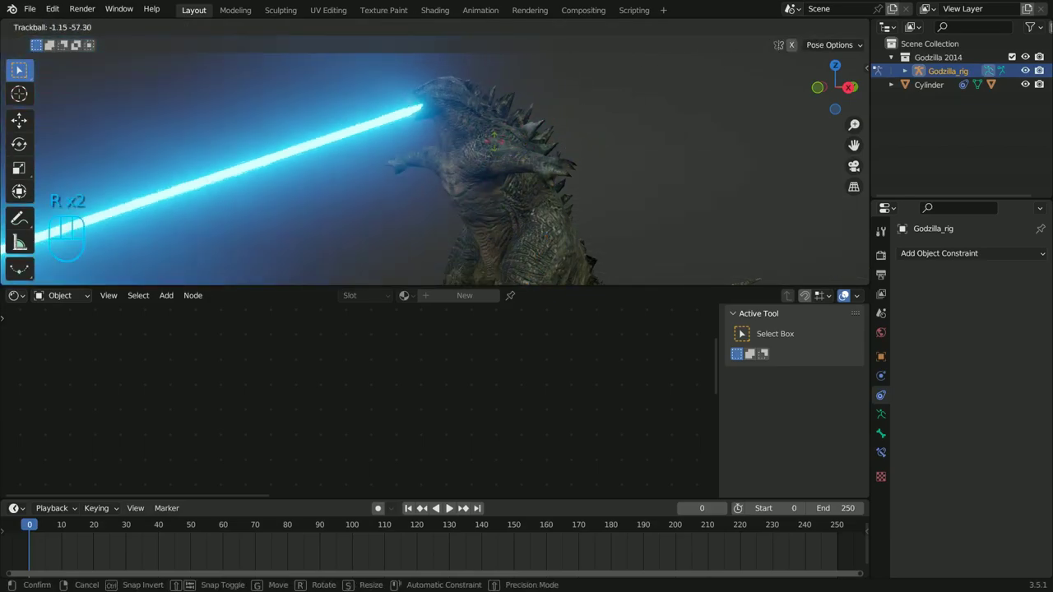
click(516, 149)
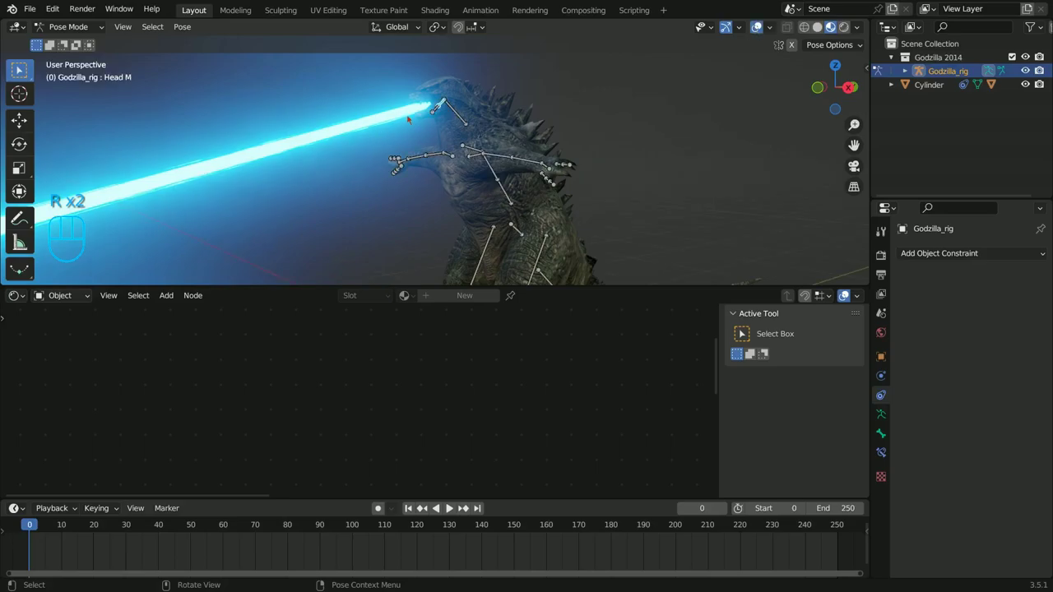
click(756, 27)
key(r)
key(r)
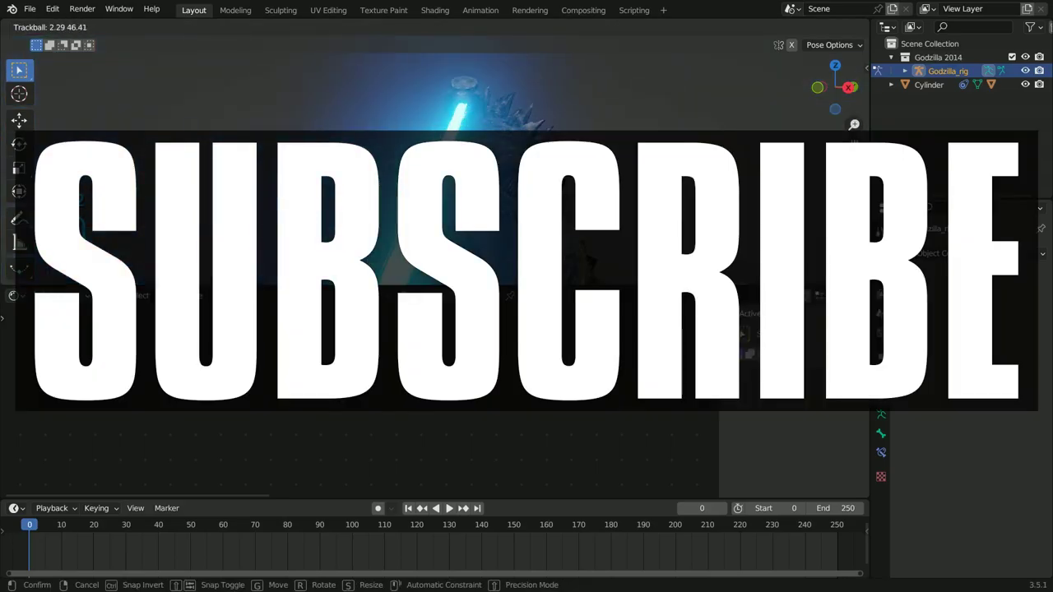